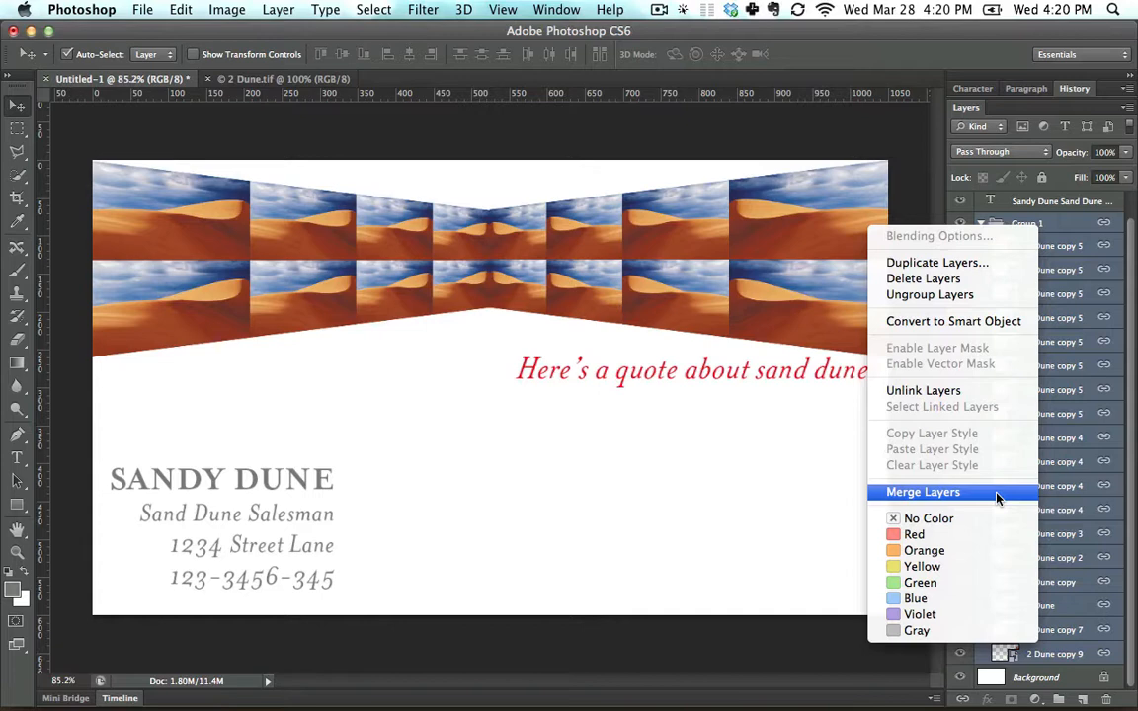
# Step: Merge all the selected dune image layers into a single layer
pyautogui.click(997, 499)
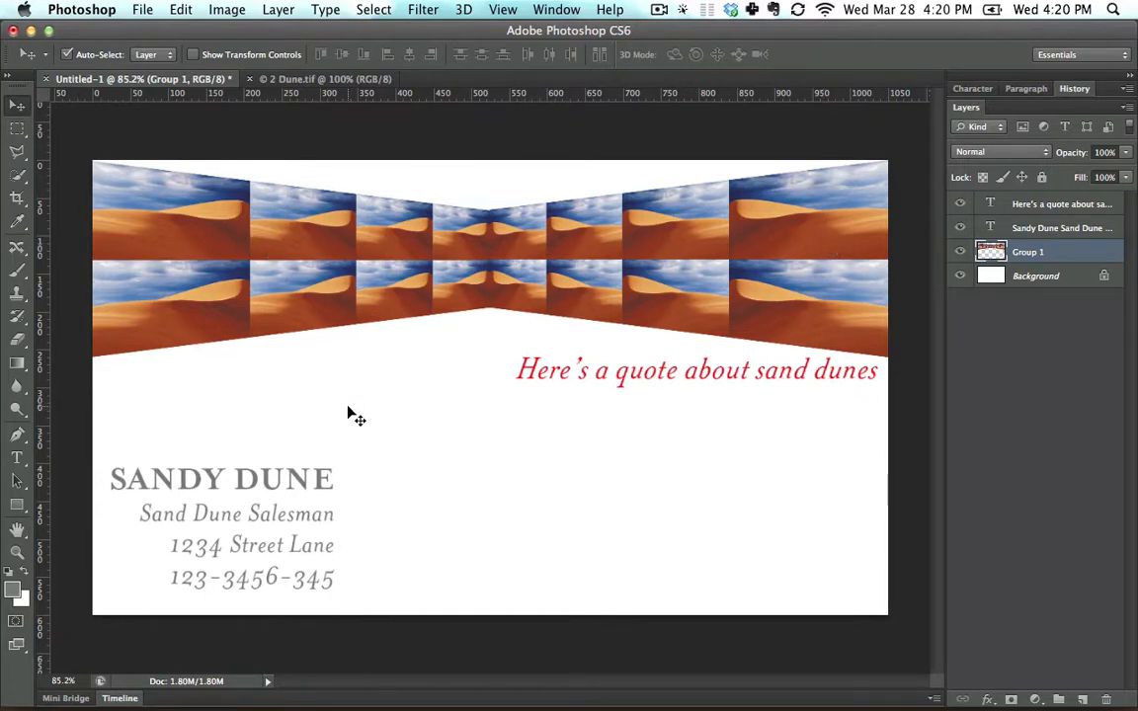
pyautogui.moveTo(386, 236)
pyautogui.mouseDown()
pyautogui.moveTo(387, 376)
pyautogui.moveTo(385, 274)
pyautogui.moveTo(357, 240)
pyautogui.moveTo(376, 241)
pyautogui.mouseUp()
pyautogui.moveTo(435, 323); pyautogui.dragTo(427, 263)
# Step: Marquee-select the central block of four dune tiles, where the two image walls meet
pyautogui.click(17, 127)
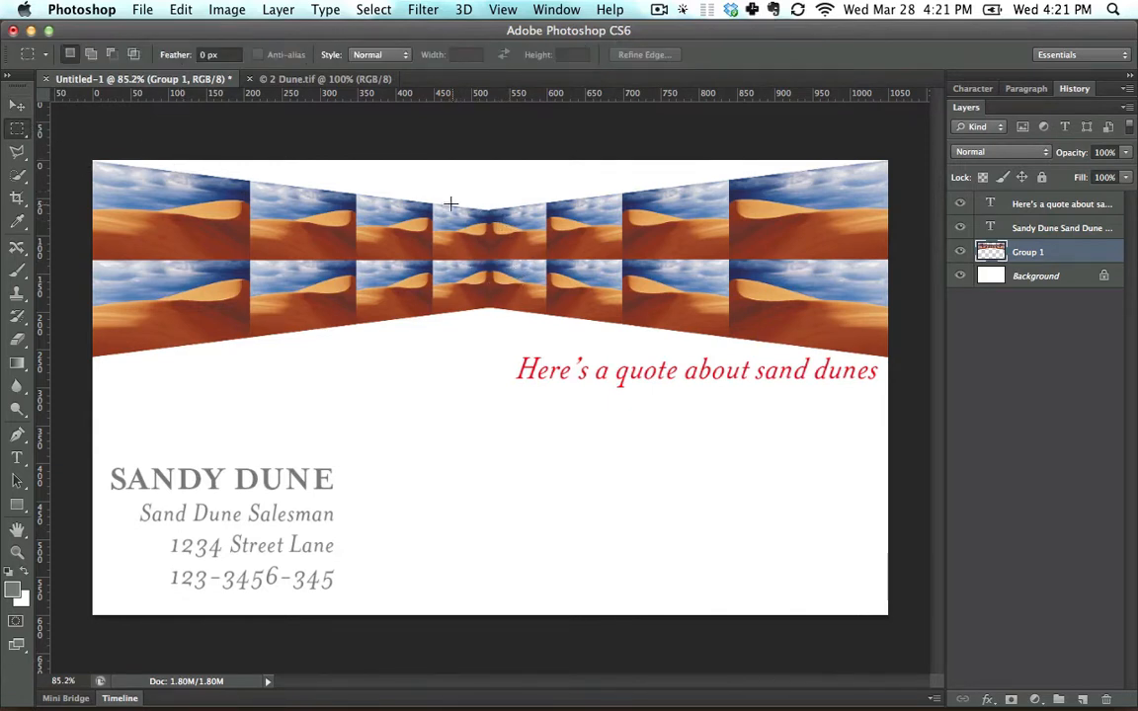
pyautogui.moveTo(432, 198); pyautogui.dragTo(546, 334)
pyautogui.click(17, 106)
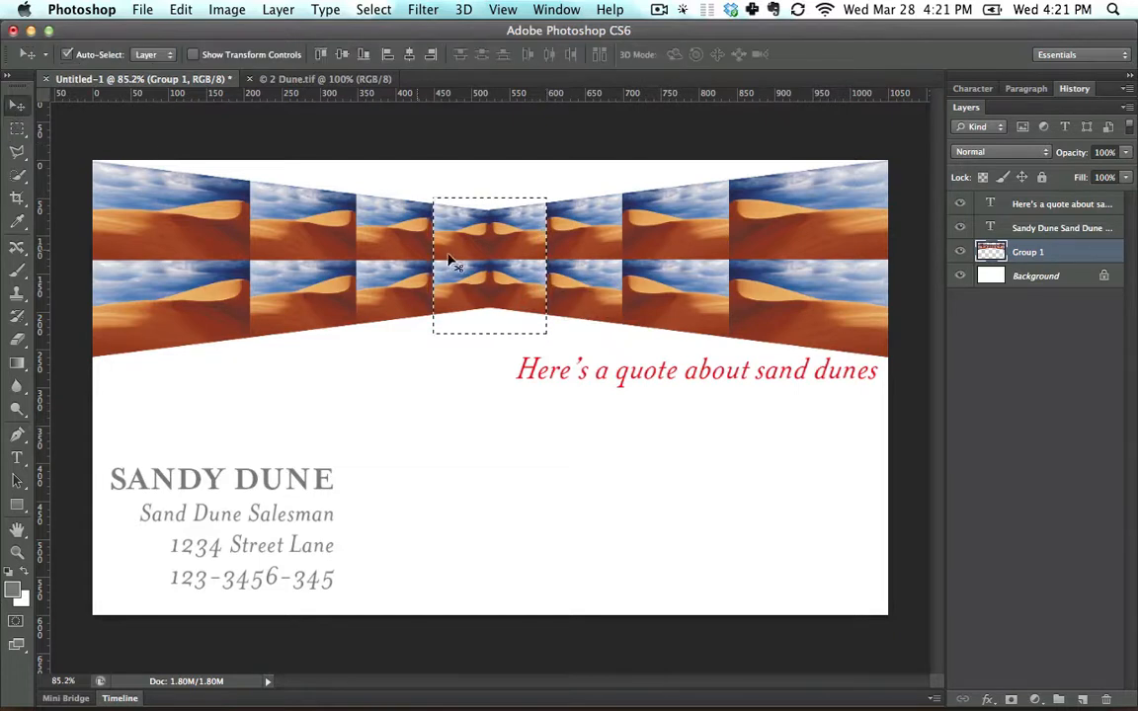
# Step: Try moving the selected centre tiles to the card's lower-right area and deselecting them, and undo back to the selection
pyautogui.moveTo(485, 294); pyautogui.dragTo(784, 502)
pyautogui.press('super+d')
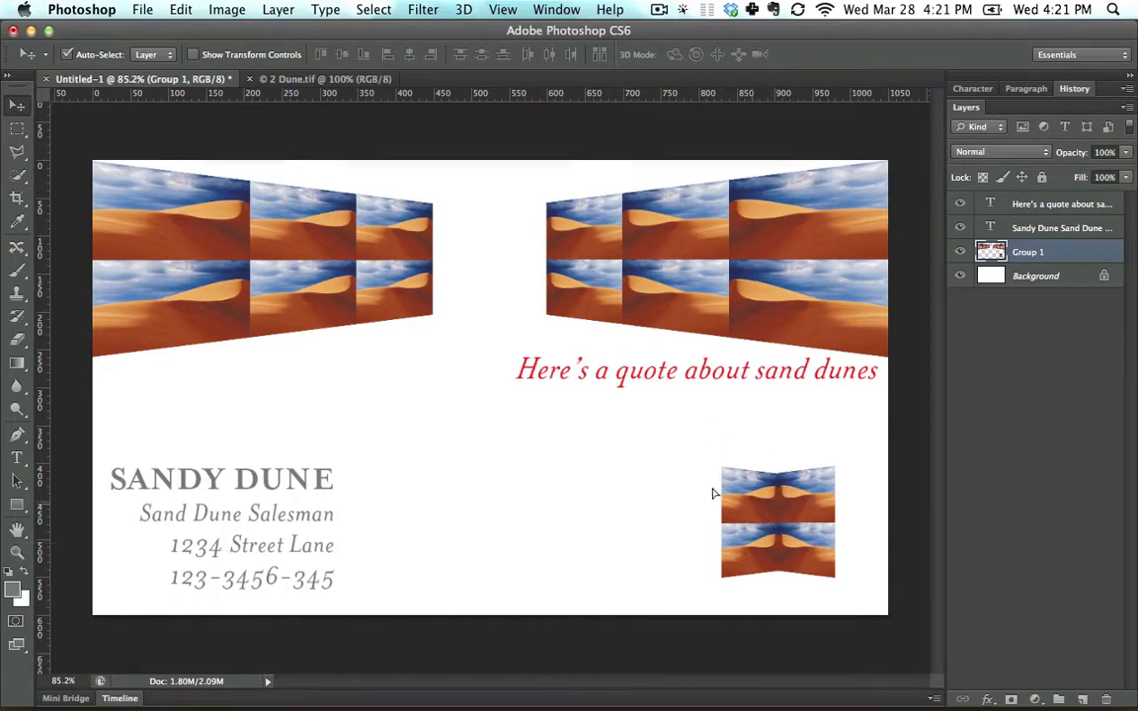
pyautogui.moveTo(714, 493); pyautogui.dragTo(625, 424)
pyautogui.press('super+z')
pyautogui.press('alt+super+z')
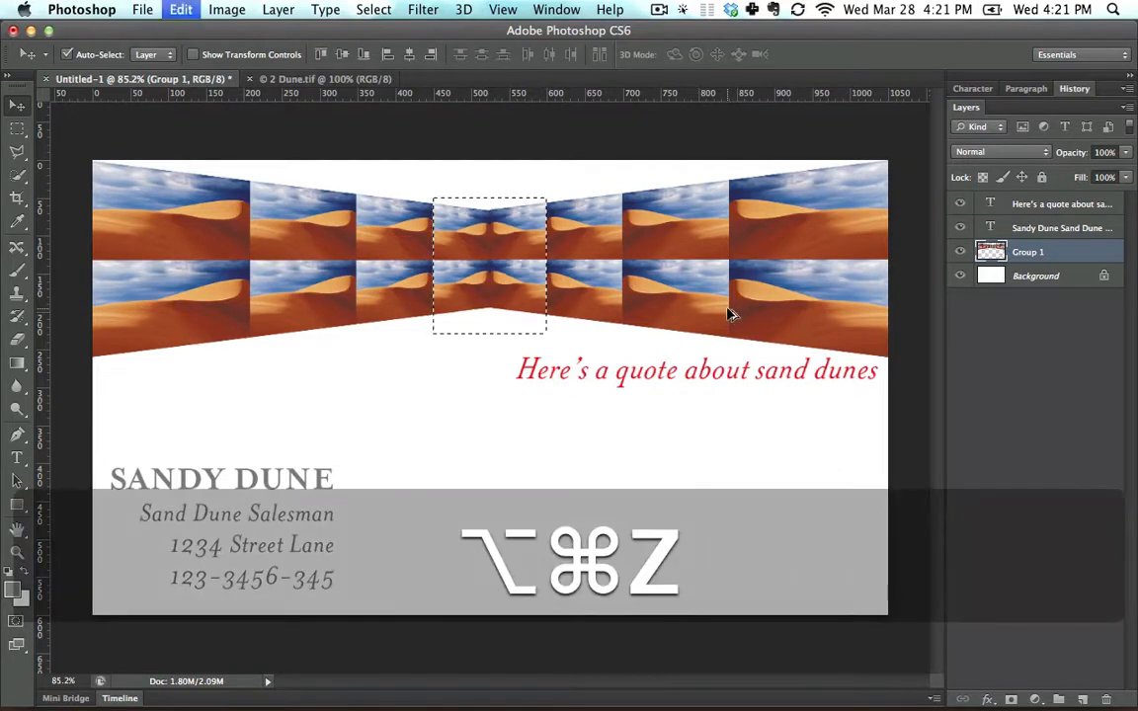
# Step: Move the selected four-tile centre block into the blank area below the quote and deselect it
pyautogui.press('m')
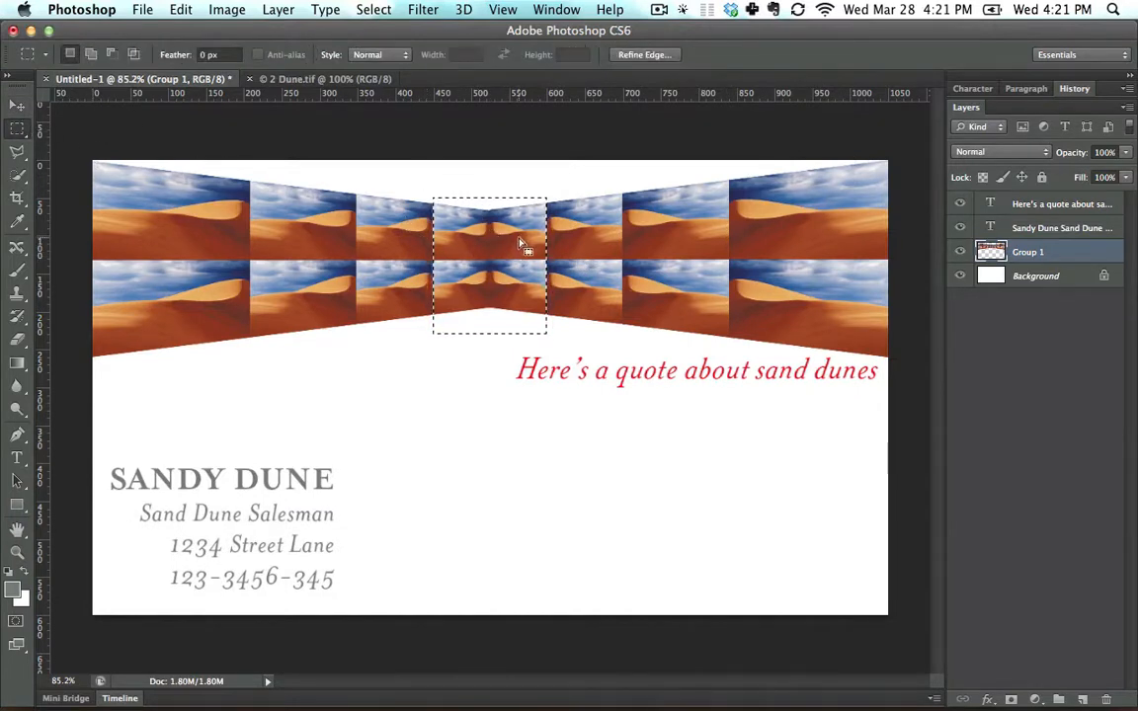
pyautogui.click(15, 111)
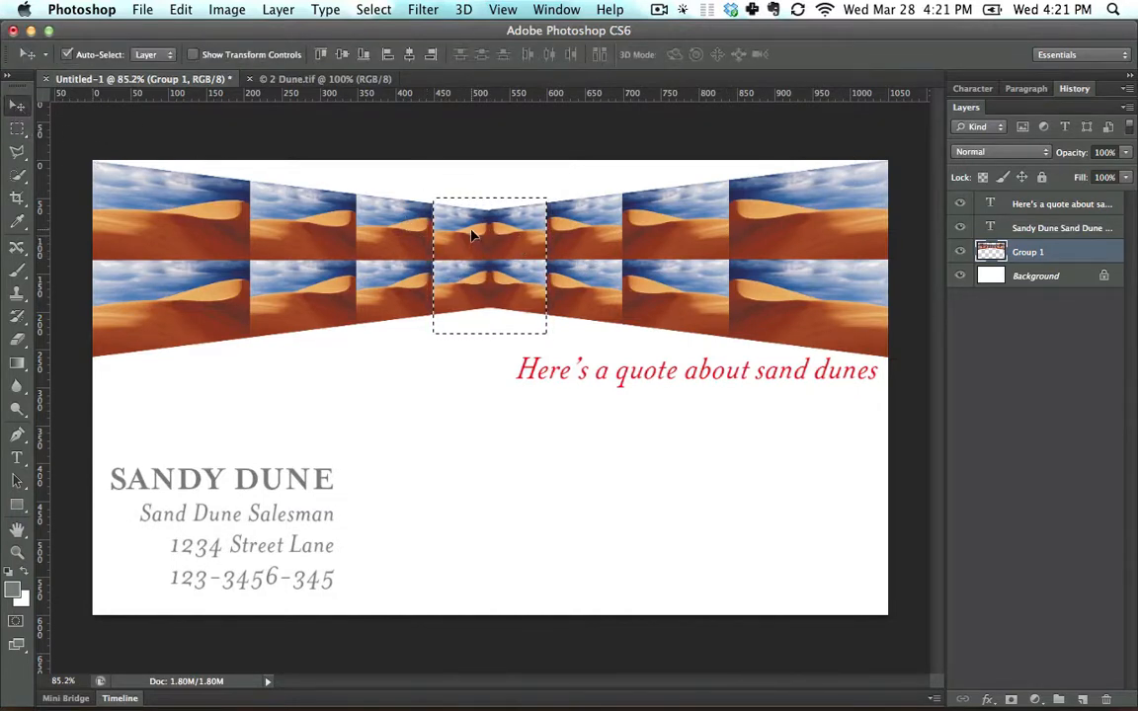
pyautogui.moveTo(492, 238); pyautogui.dragTo(675, 481)
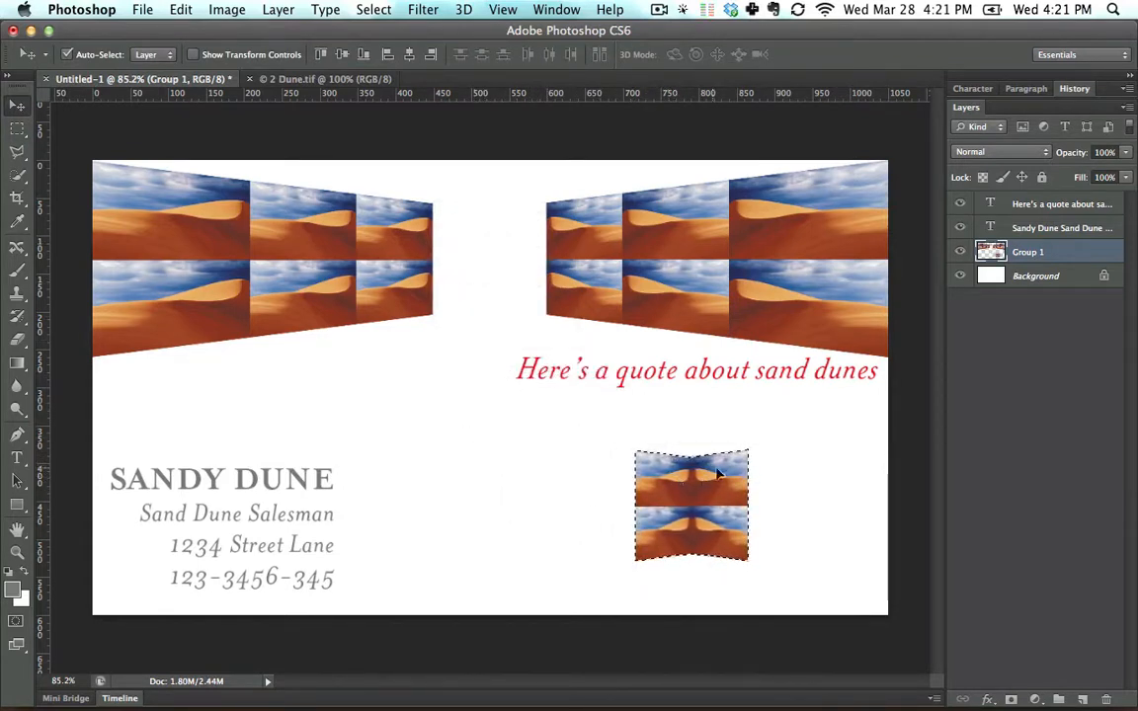
pyautogui.click(180, 9)
pyautogui.moveTo(366, 10)
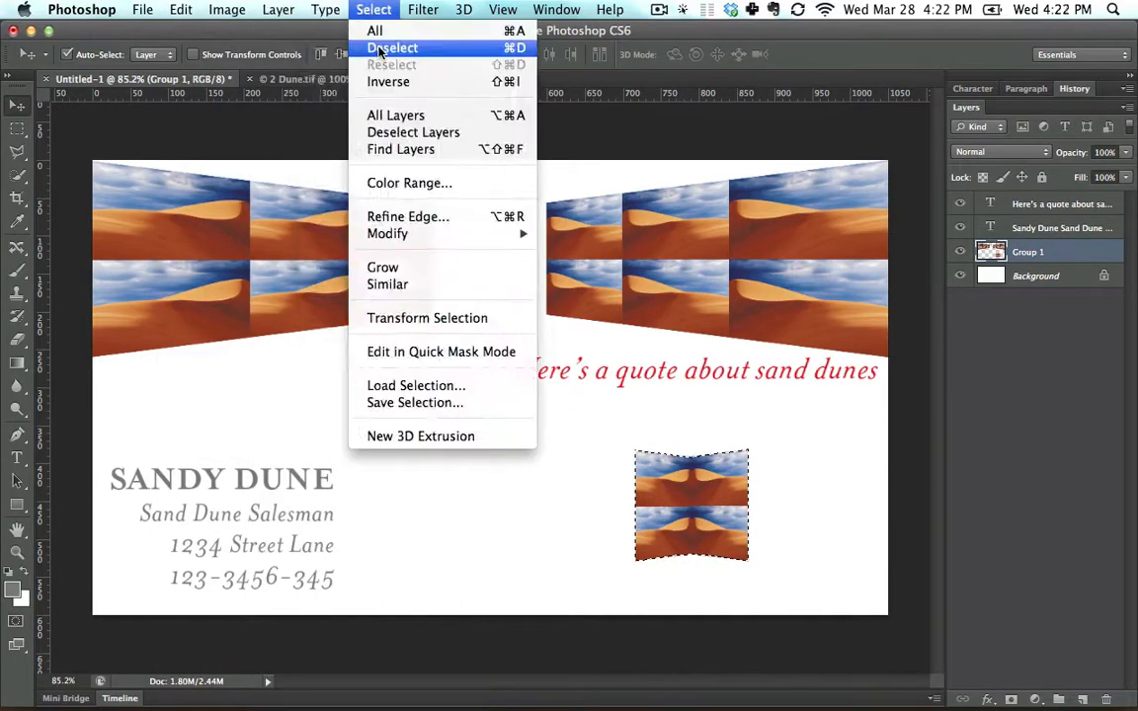
pyautogui.click(381, 48)
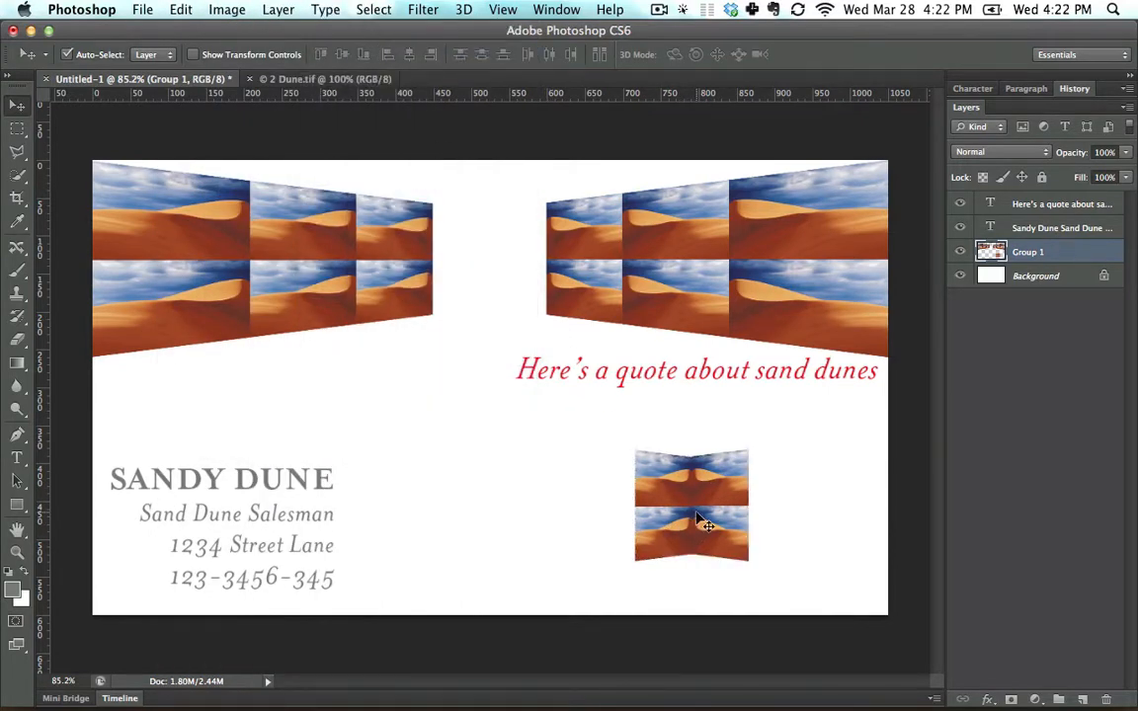
pyautogui.moveTo(700, 499); pyautogui.dragTo(601, 481)
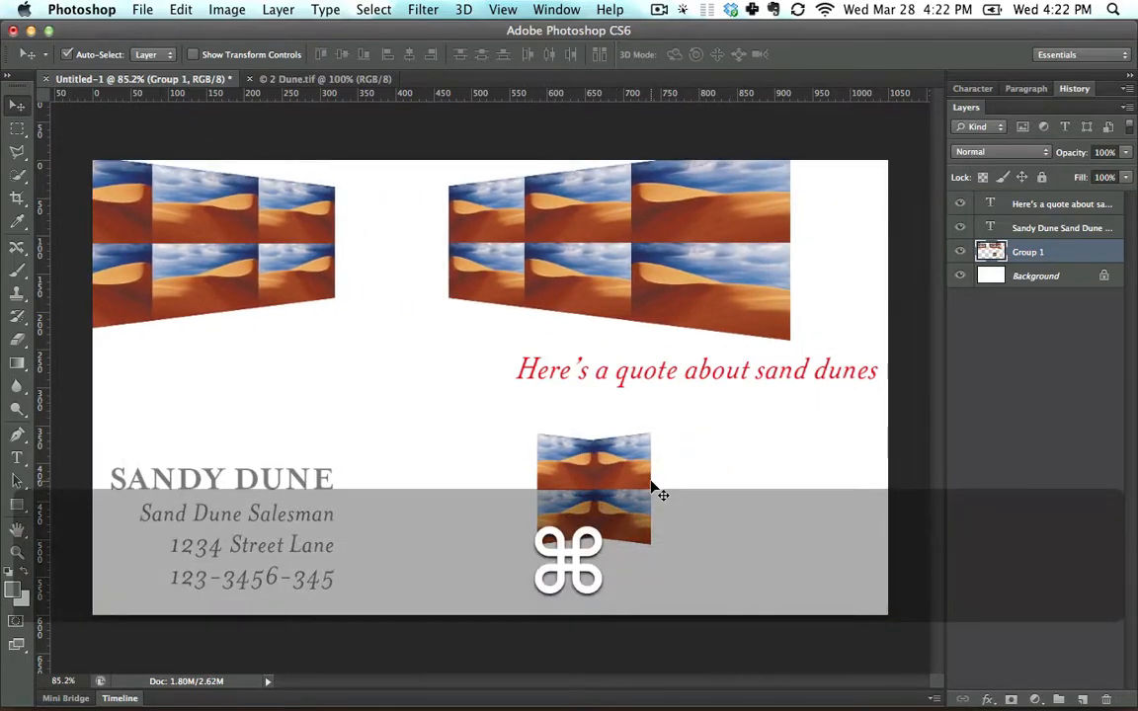
pyautogui.press('super+z')
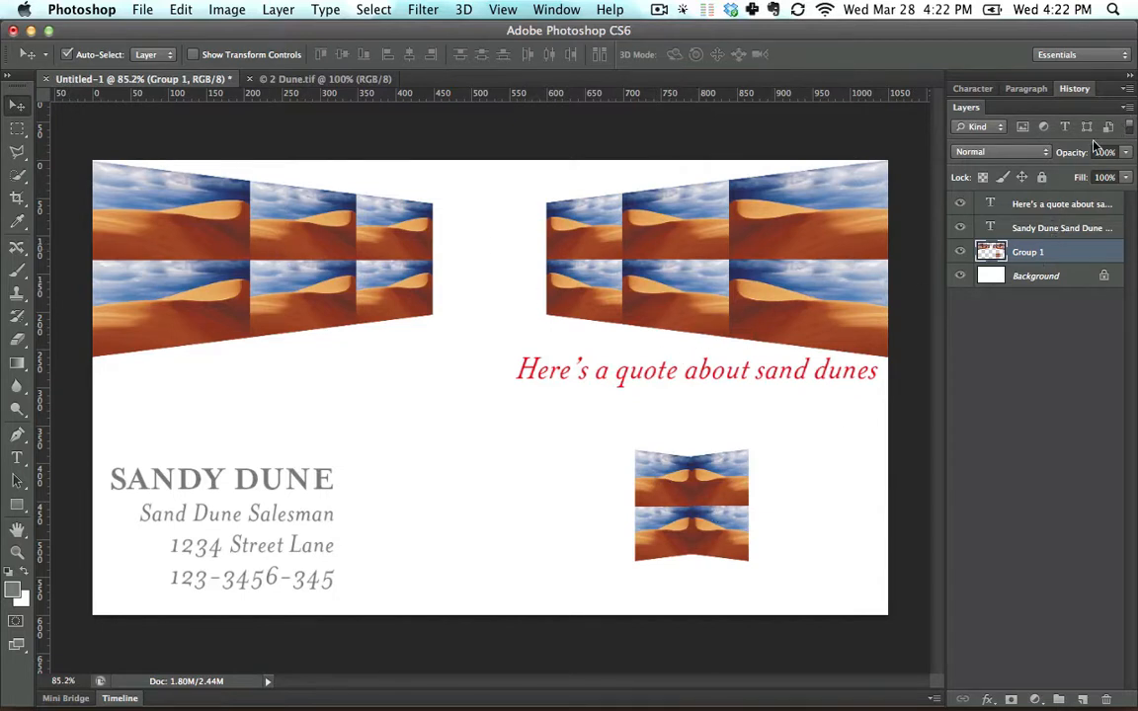
# Step: Set the layer thumbnails to the largest size
pyautogui.click(1131, 110)
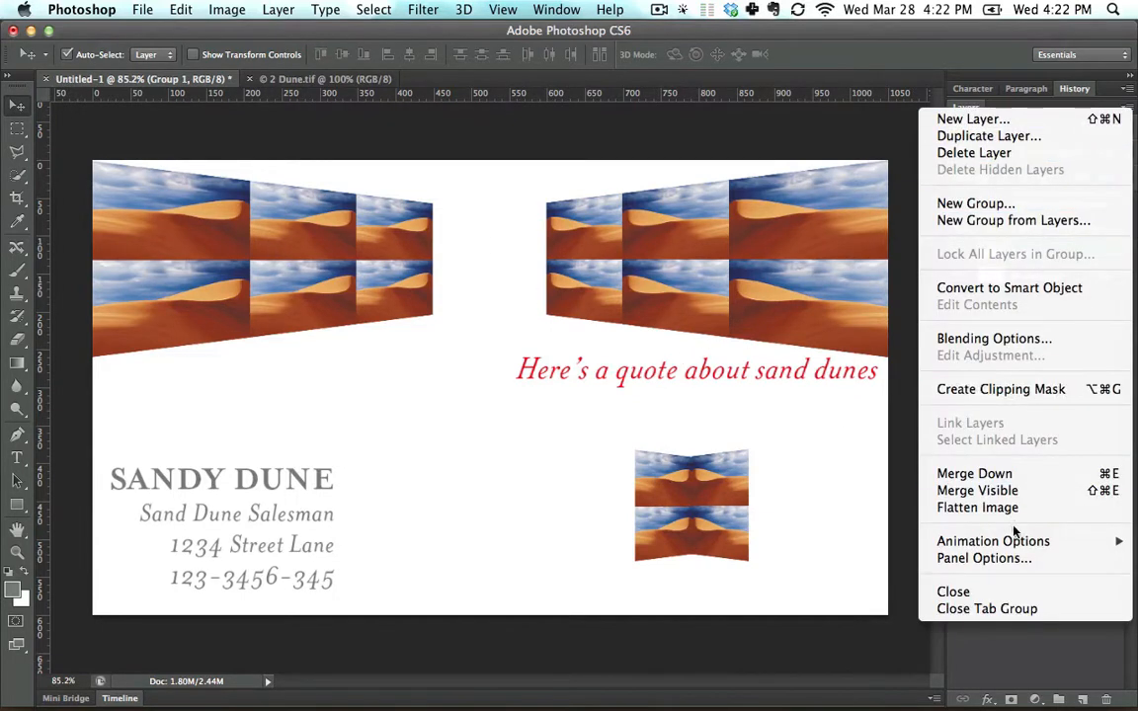
pyautogui.click(1024, 560)
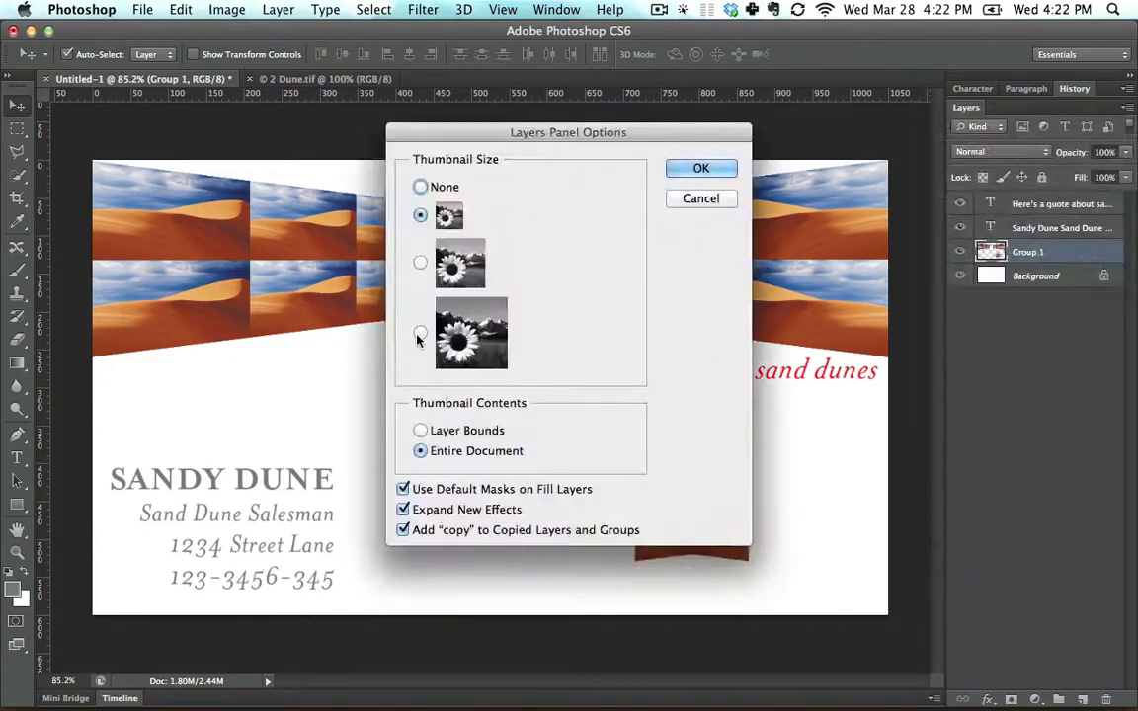
pyautogui.click(420, 332)
pyautogui.click(691, 174)
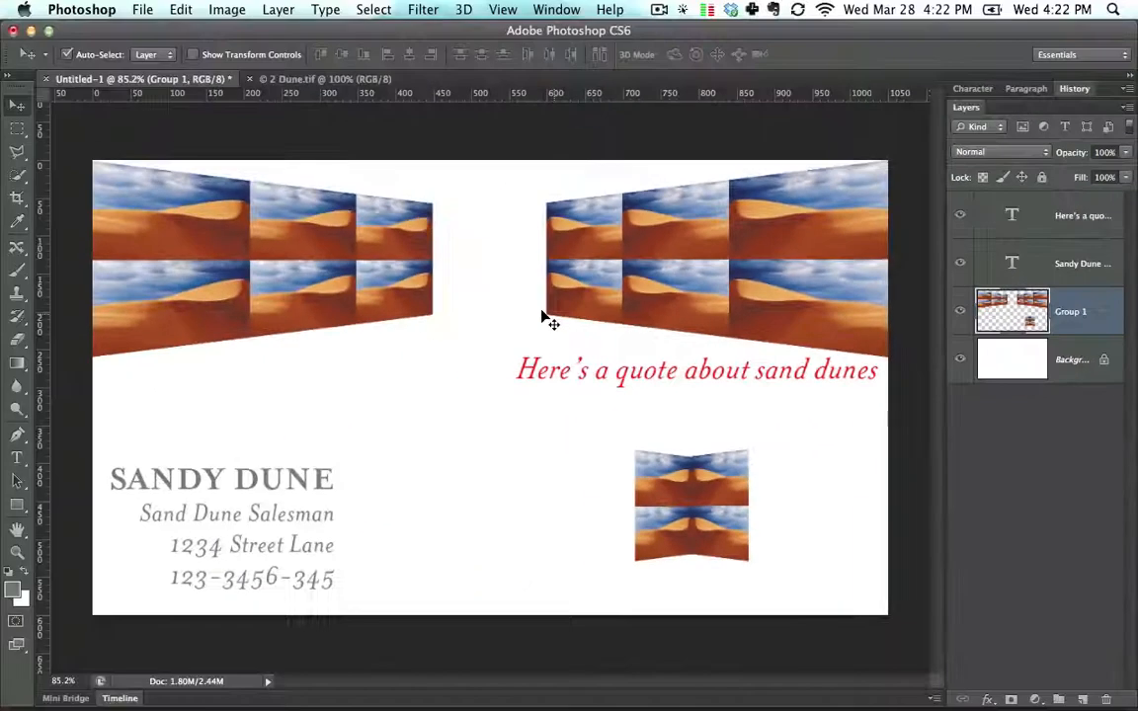
pyautogui.moveTo(541, 317); pyautogui.dragTo(680, 286)
pyautogui.press('super+z')
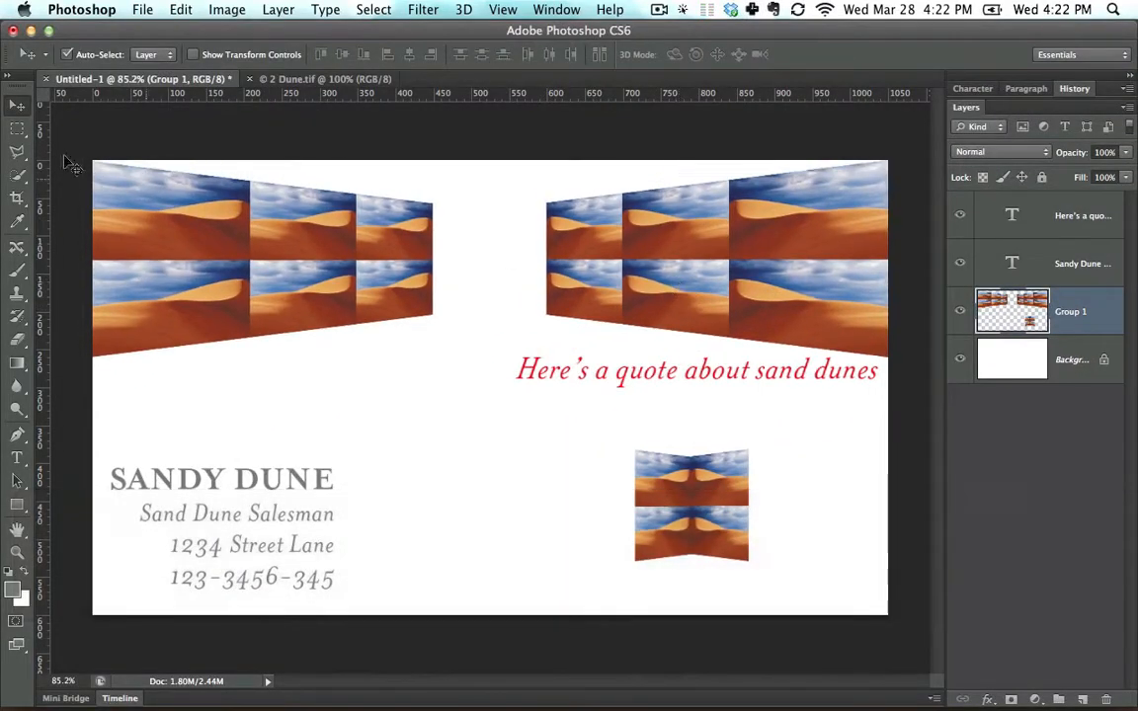
# Step: Cut the detached four-tile block onto its own layer and place it in the blank area below the start of the quote
pyautogui.click(18, 130)
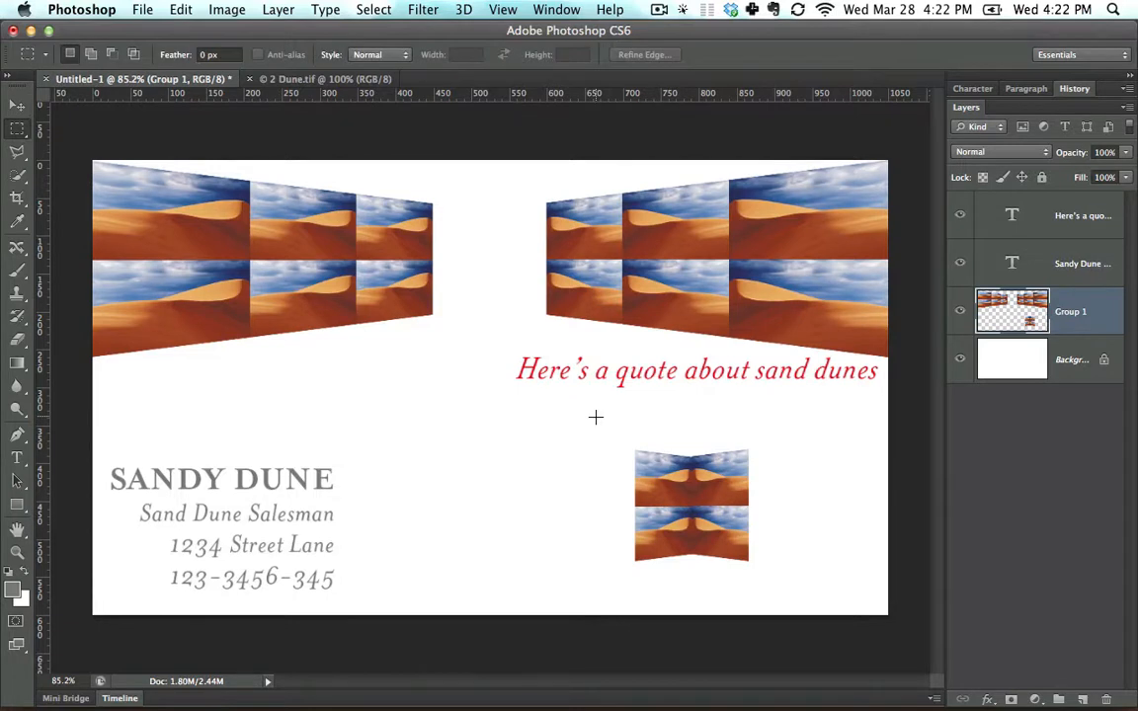
pyautogui.moveTo(593, 413); pyautogui.dragTo(793, 589)
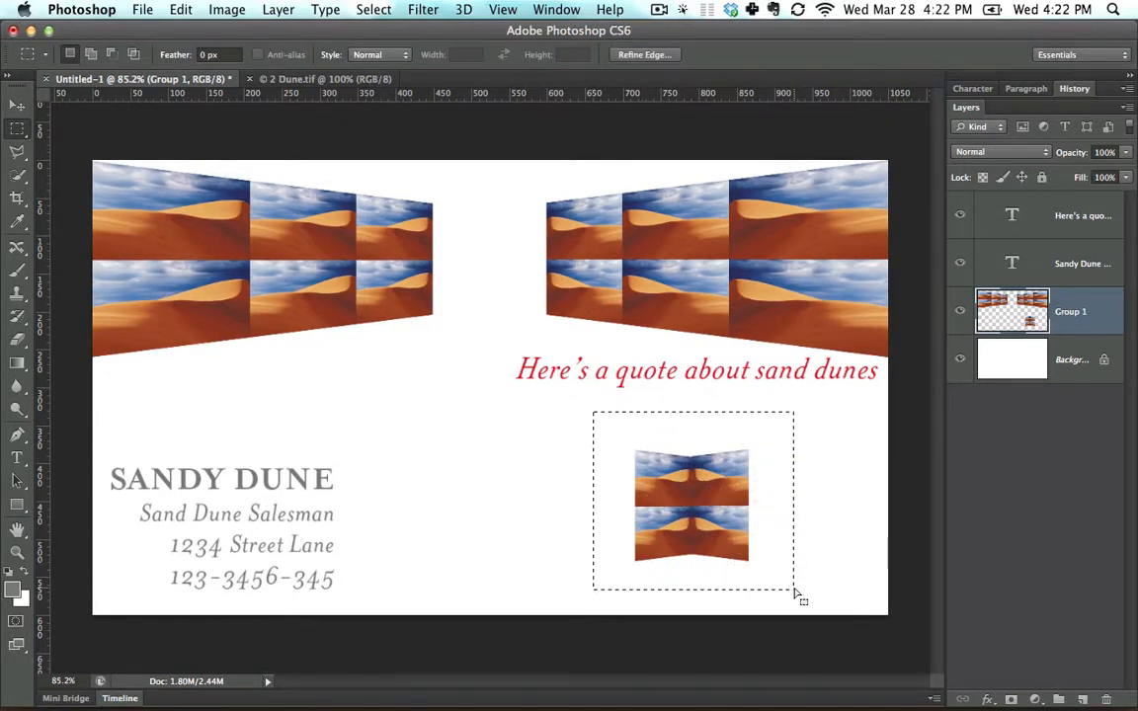
pyautogui.press('super')
pyautogui.press('super+x')
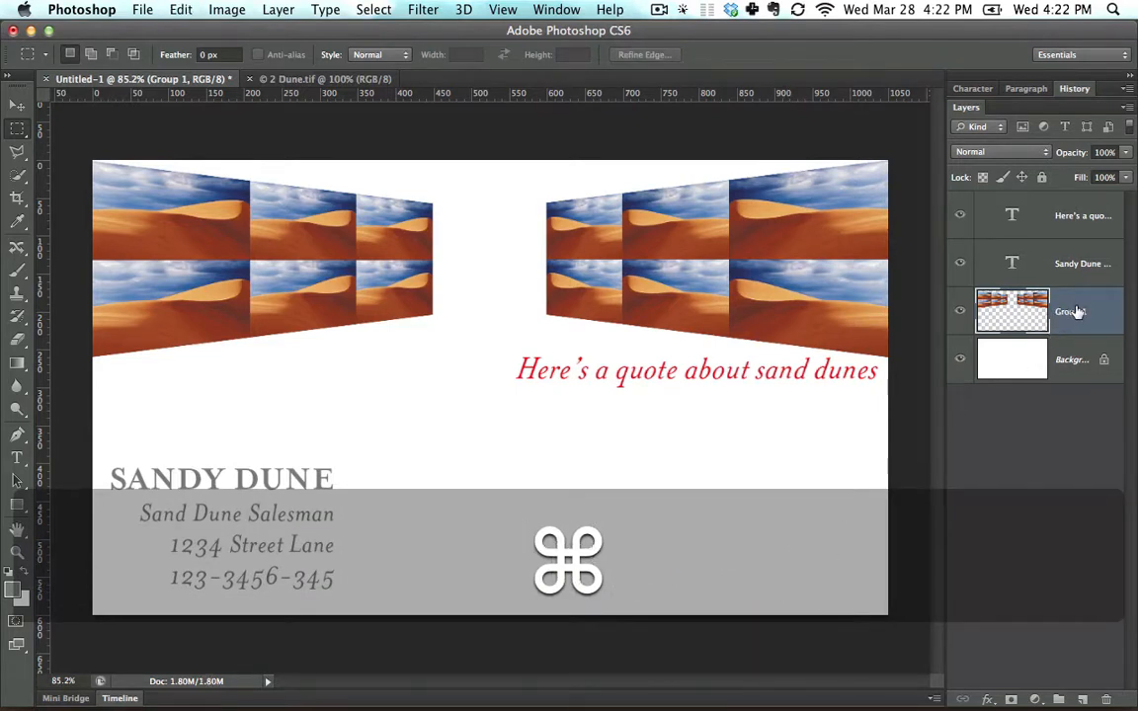
pyautogui.press('super+v')
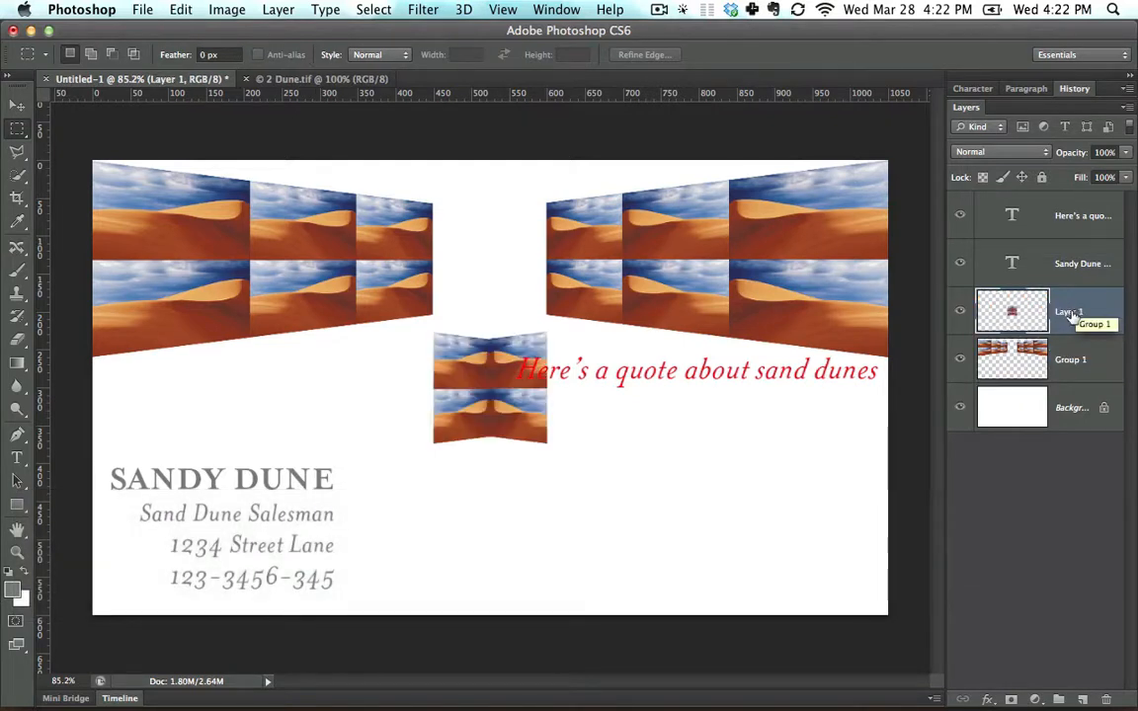
pyautogui.click(17, 104)
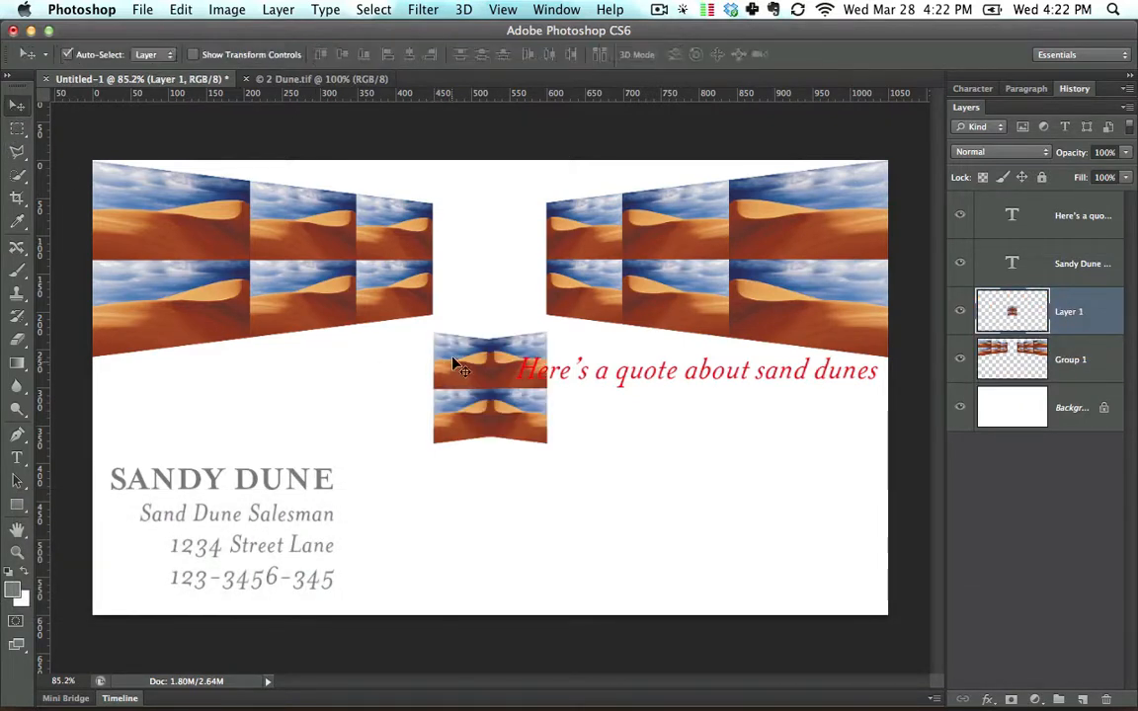
pyautogui.moveTo(453, 365); pyautogui.dragTo(527, 482)
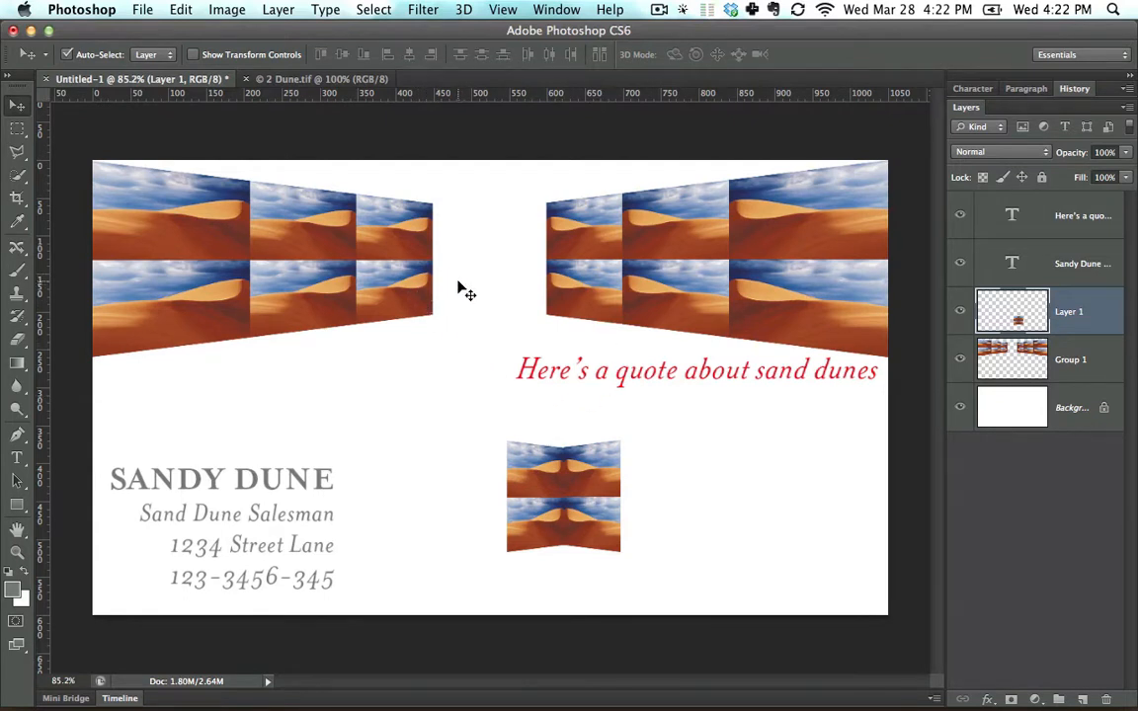
# Step: Try to copy the lower inner tile of the left image wall while Layer 1 is active, and clear the selection
pyautogui.click(17, 129)
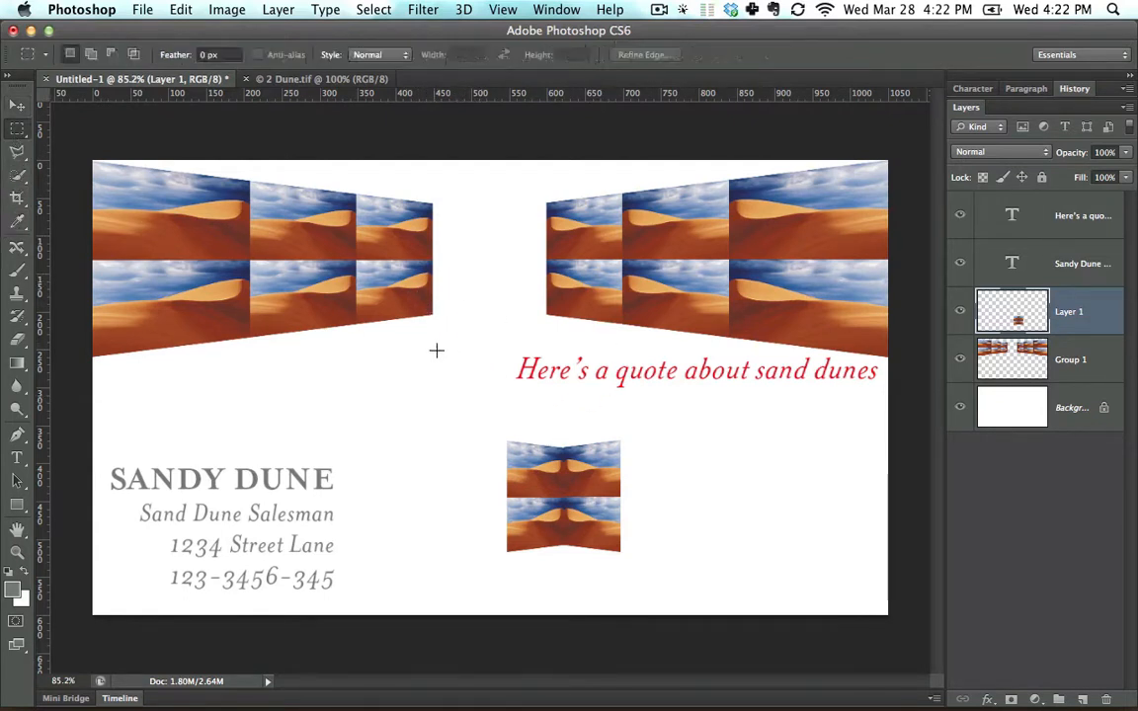
pyautogui.moveTo(469, 360); pyautogui.dragTo(352, 254)
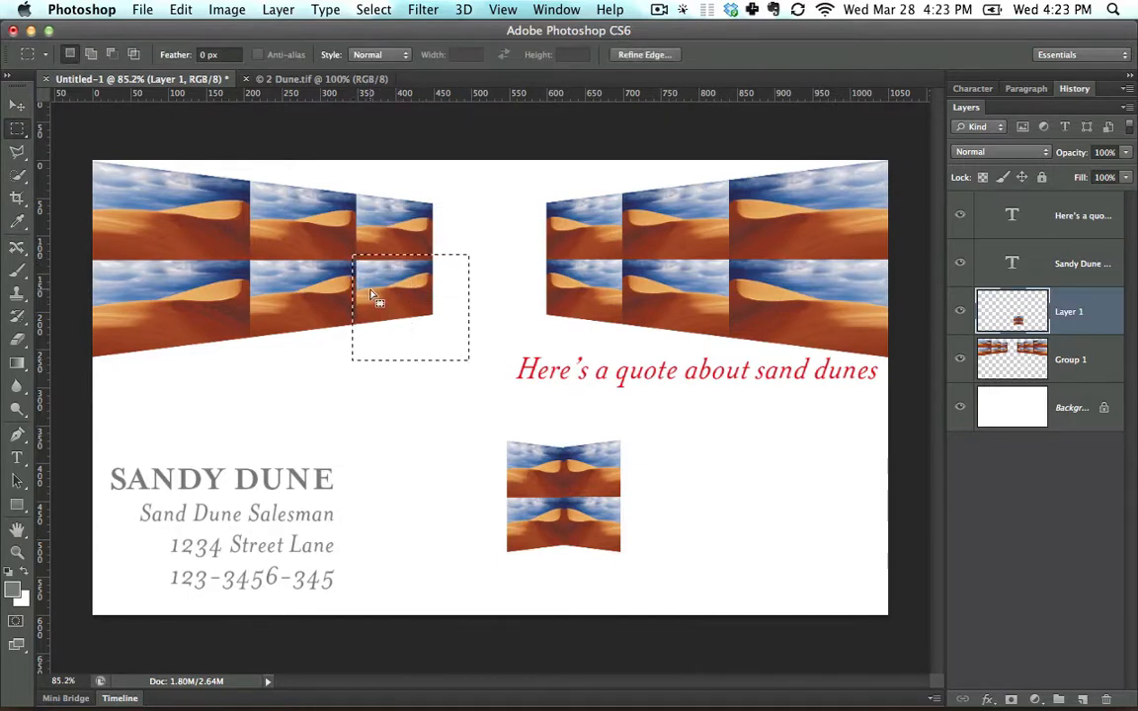
pyautogui.press('super+c')
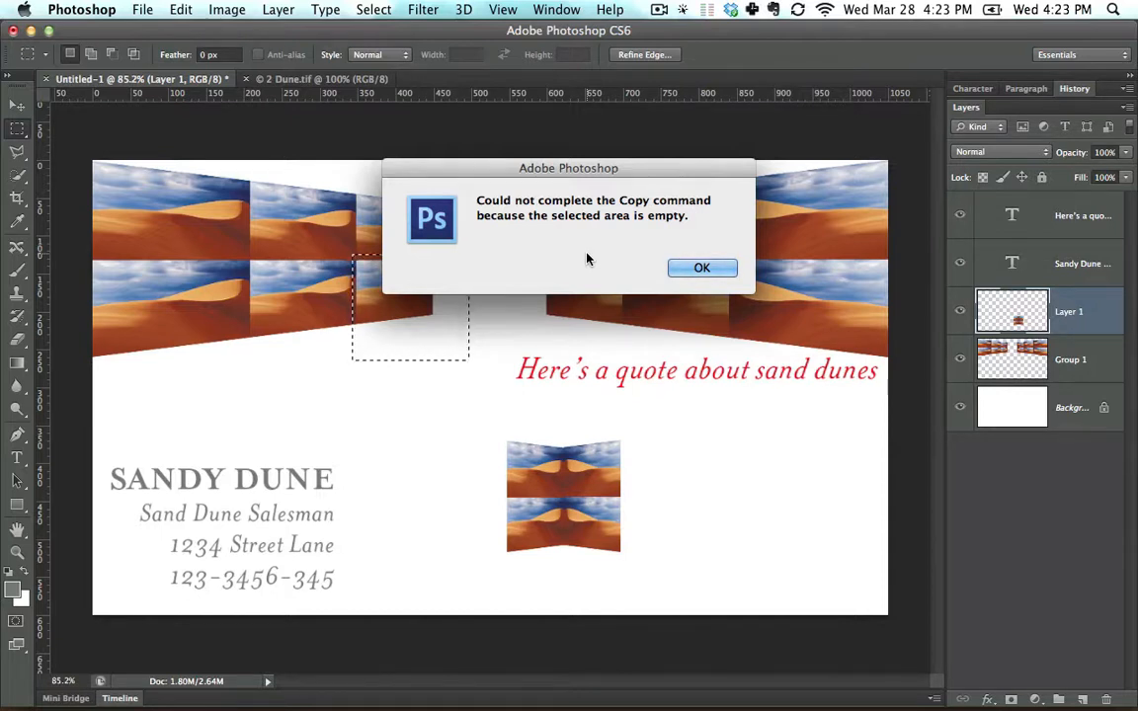
pyautogui.click(714, 267)
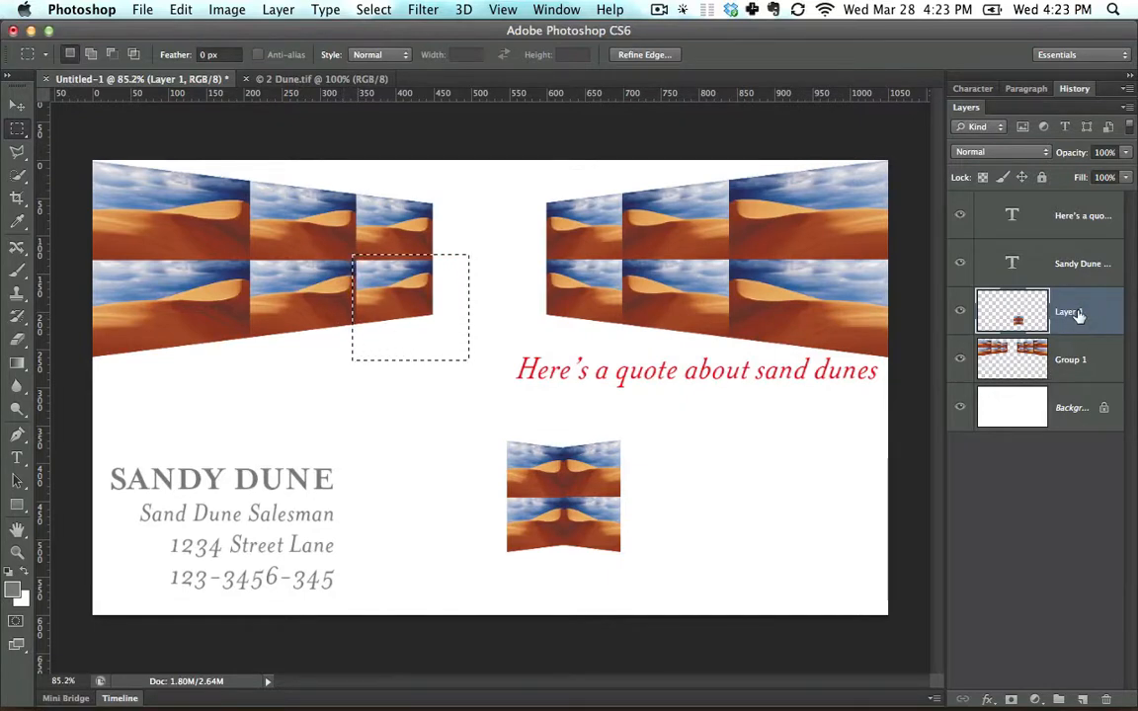
pyautogui.click(680, 213)
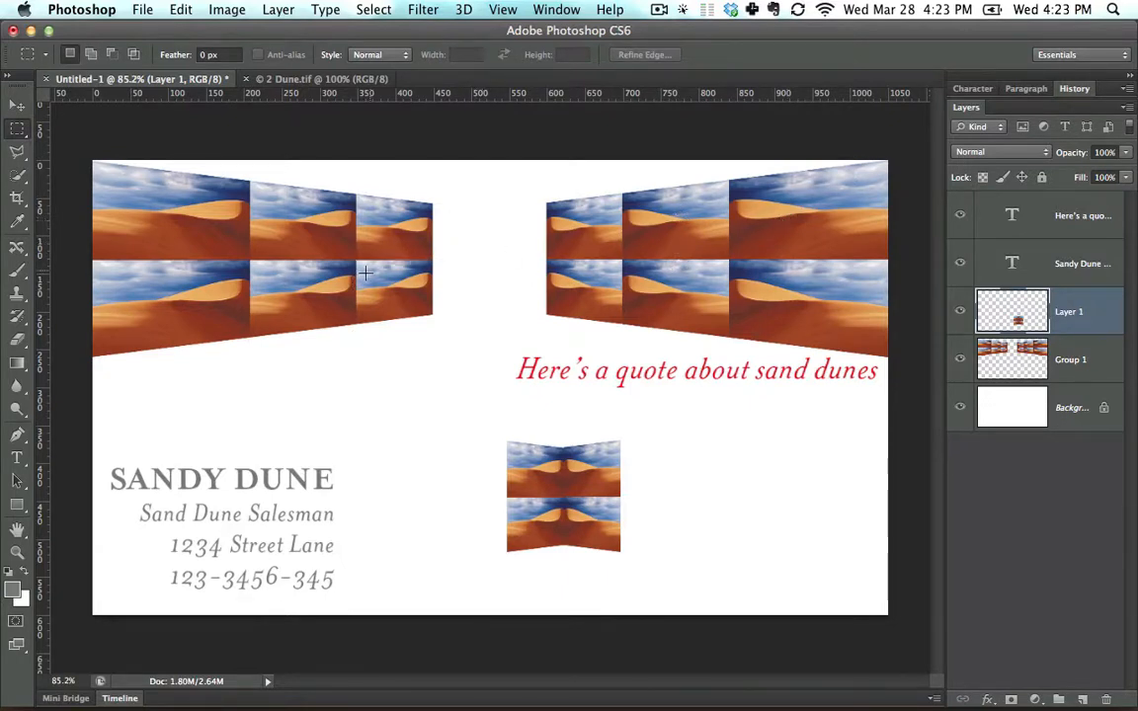
# Step: Marquee-select the lower inner tile of the left image wall, cut it from the Group 1 layer and paste it as a new layer
pyautogui.moveTo(351, 258); pyautogui.dragTo(454, 332)
pyautogui.press('super+c')
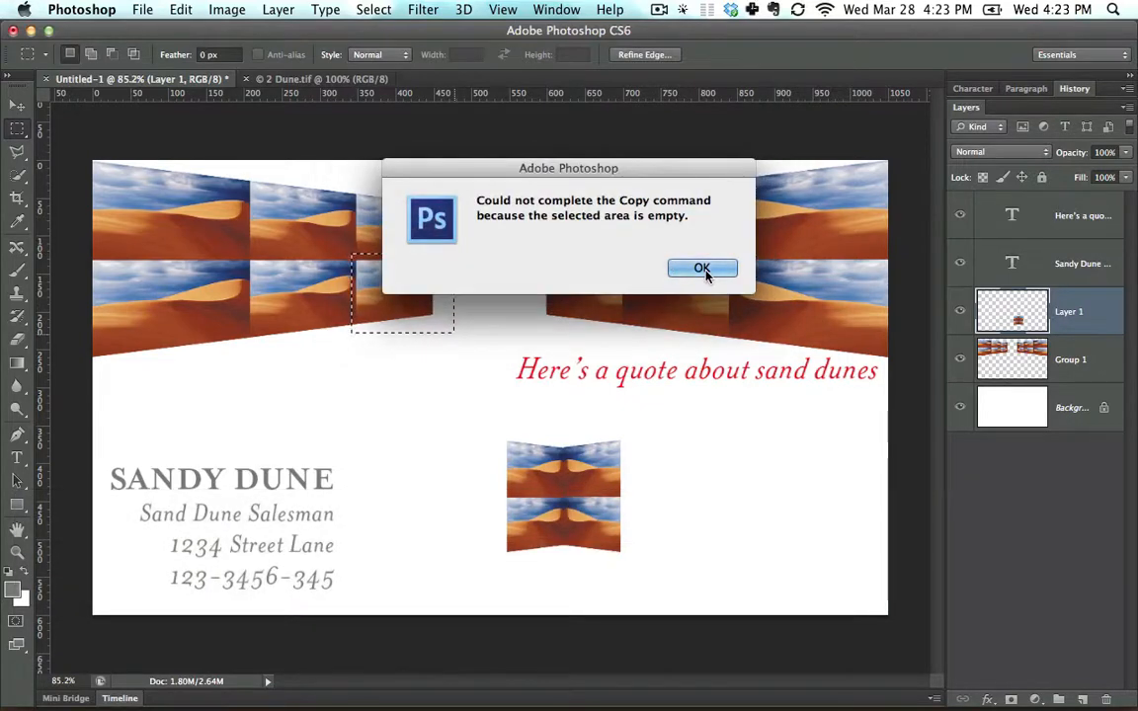
pyautogui.click(702, 270)
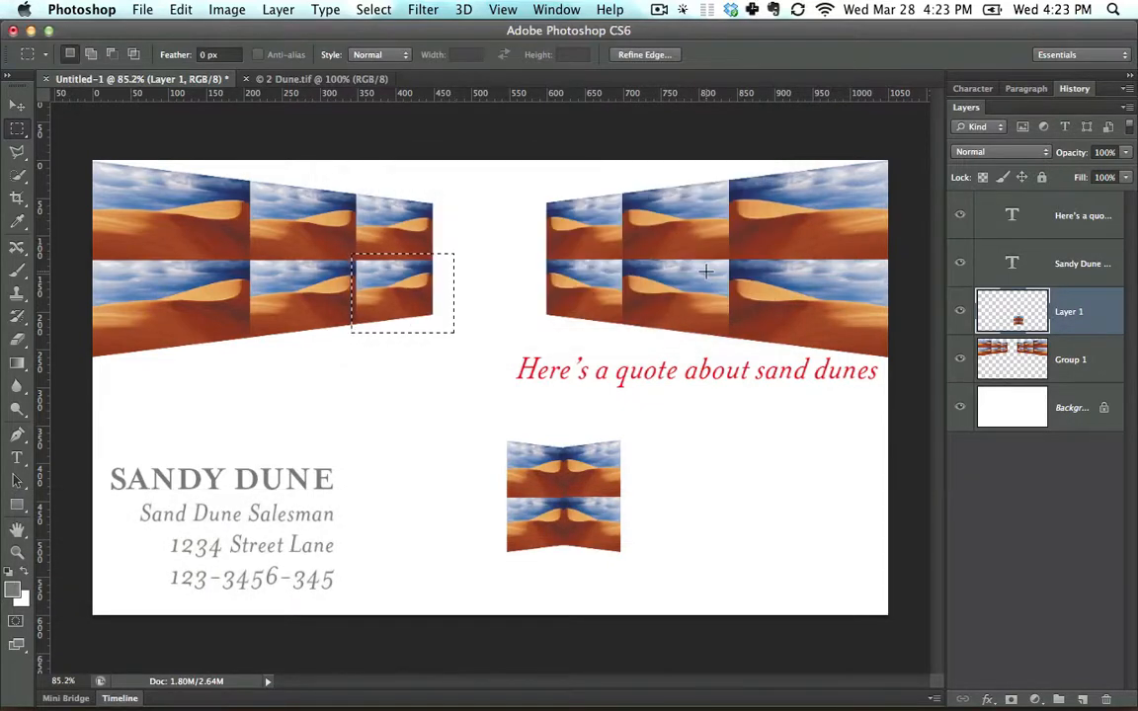
pyautogui.click(15, 107)
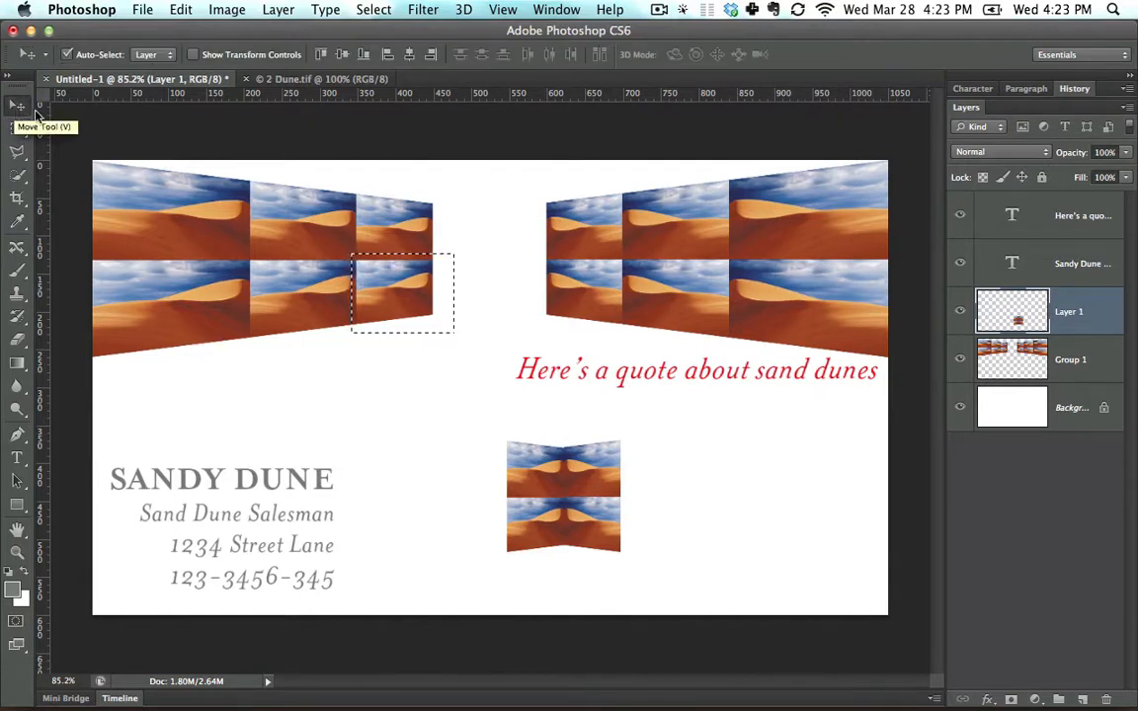
pyautogui.click(637, 236)
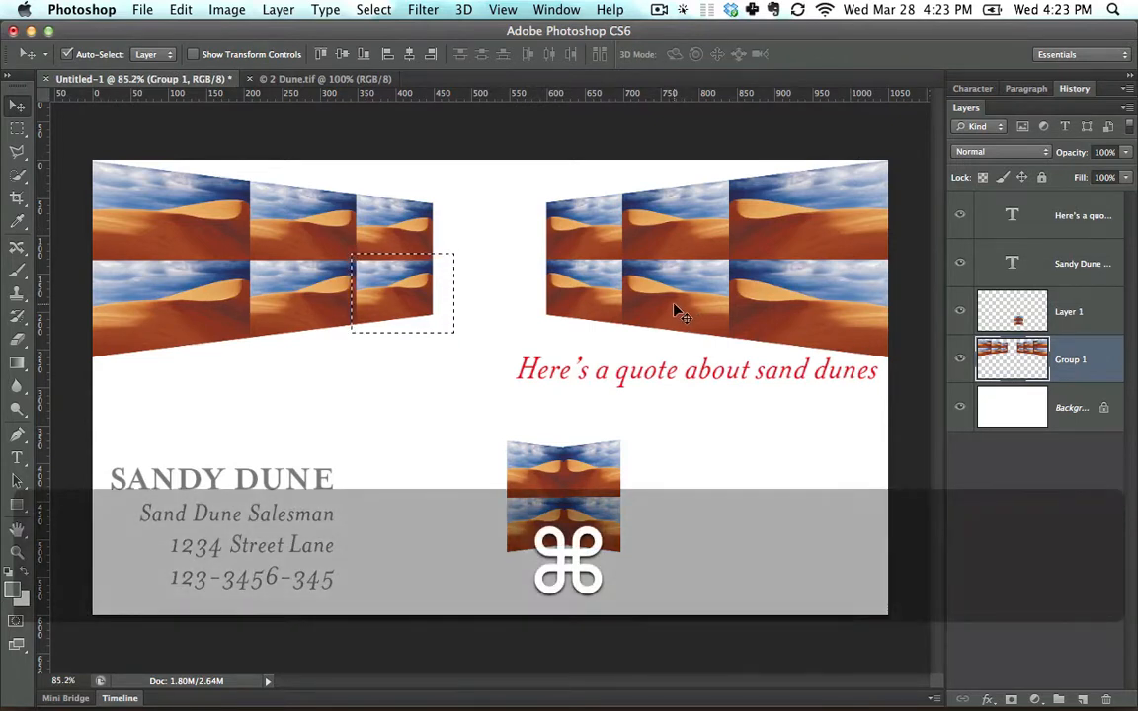
pyautogui.press('super+x')
pyautogui.press('super+v')
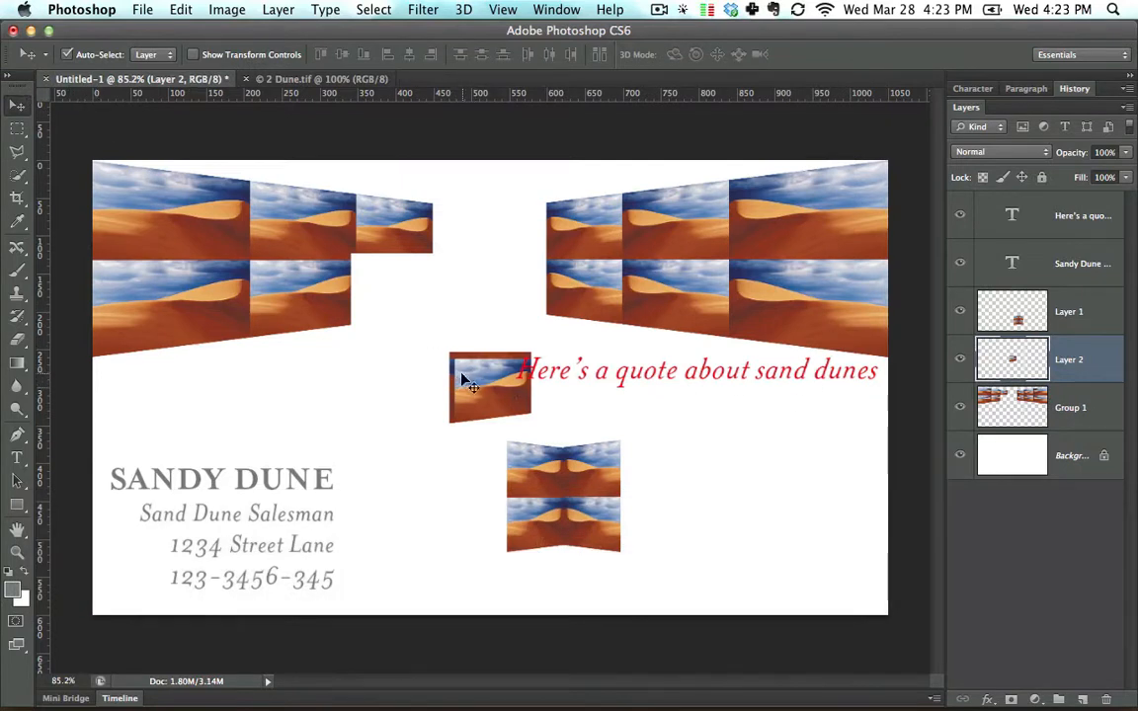
# Step: Move the pasted tile back into its gap in the left image wall and nudge it up into alignment
pyautogui.moveTo(465, 370); pyautogui.dragTo(385, 370)
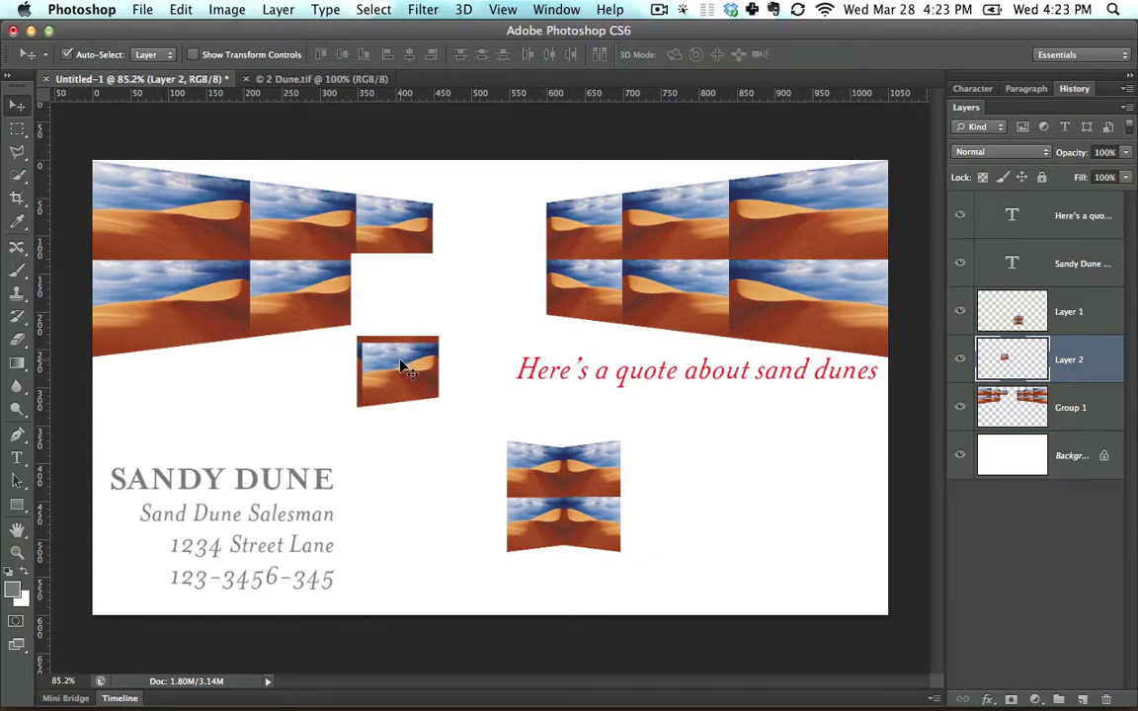
pyautogui.moveTo(401, 368); pyautogui.dragTo(395, 286)
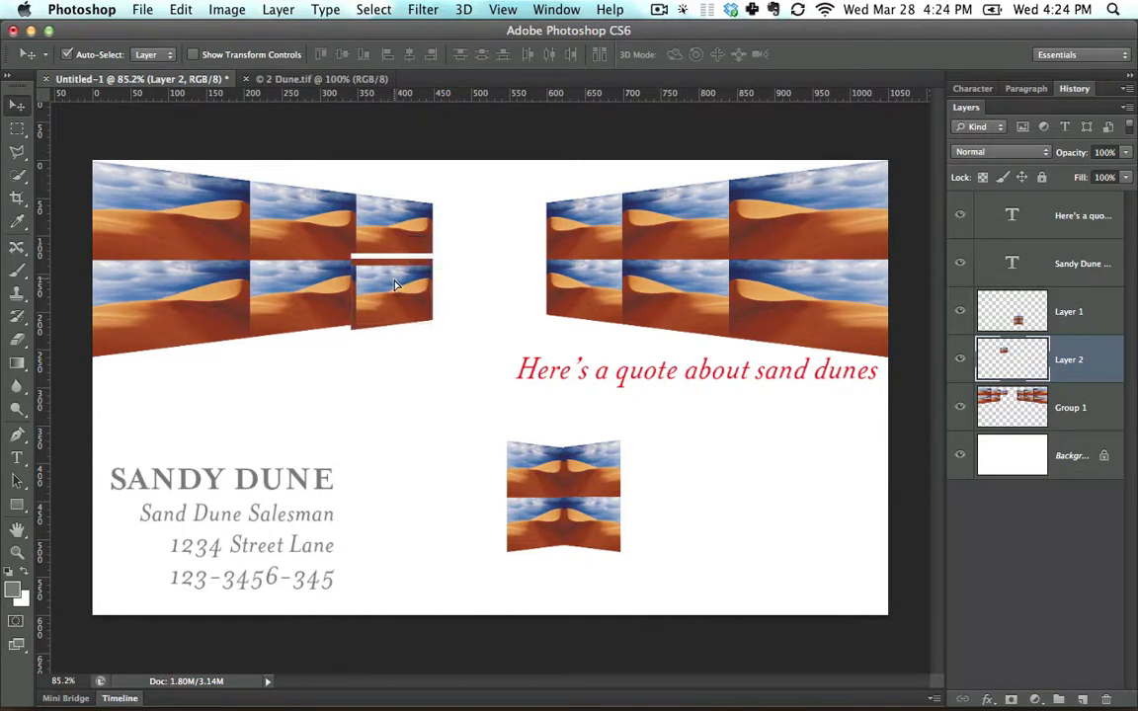
pyautogui.press('Up')
pyautogui.press('Up')
pyautogui.press('Up')
pyautogui.press('Up')
pyautogui.press('Up')
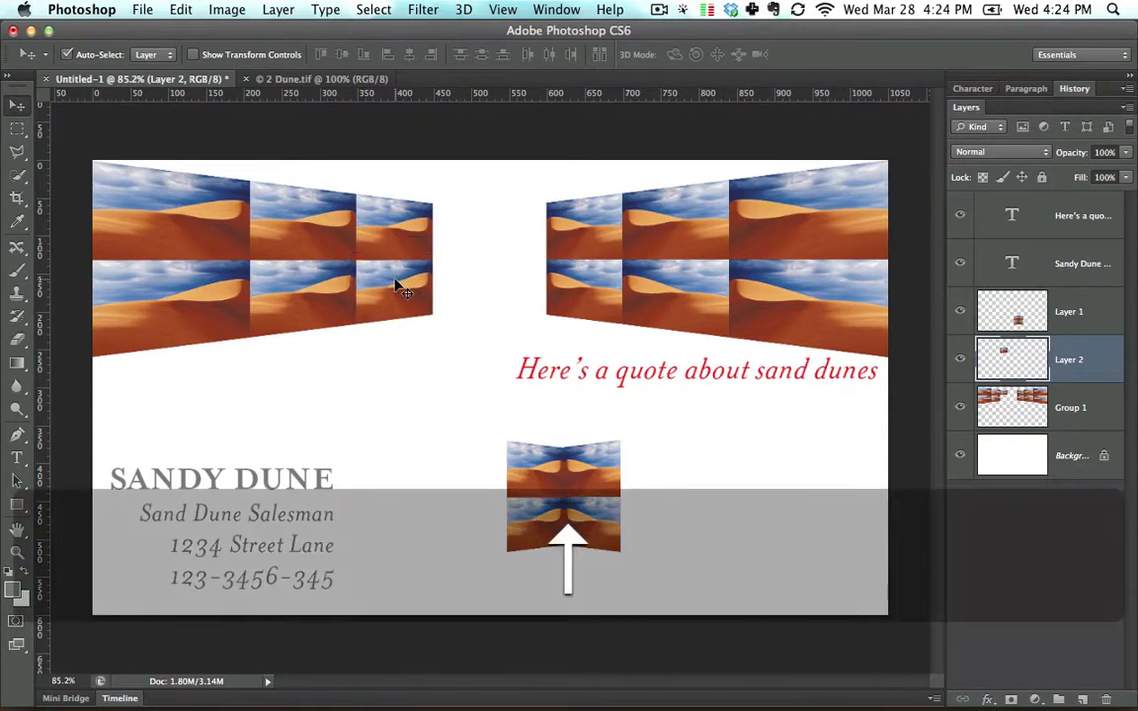
# Step: Move the four-tile block back into the central gap of the image wall, and test-move the Group 1 layer downward before undoing that move
pyautogui.moveTo(544, 508); pyautogui.dragTo(471, 265)
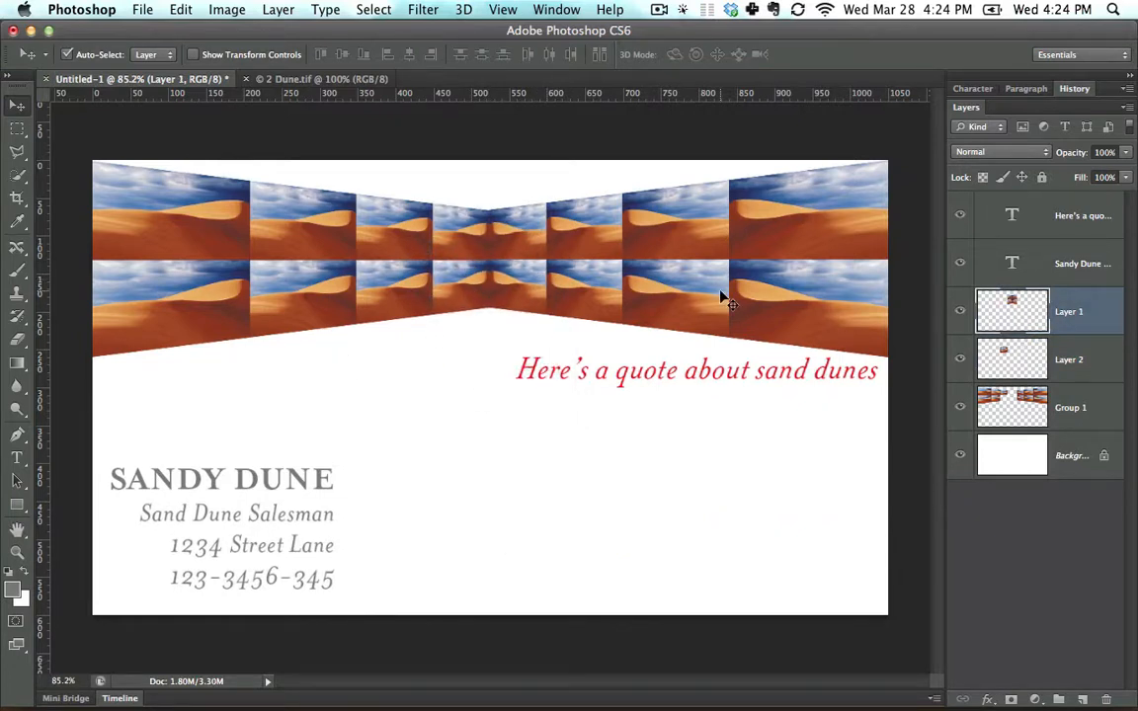
pyautogui.moveTo(801, 300); pyautogui.dragTo(821, 333)
pyautogui.moveTo(680, 424); pyautogui.dragTo(661, 444)
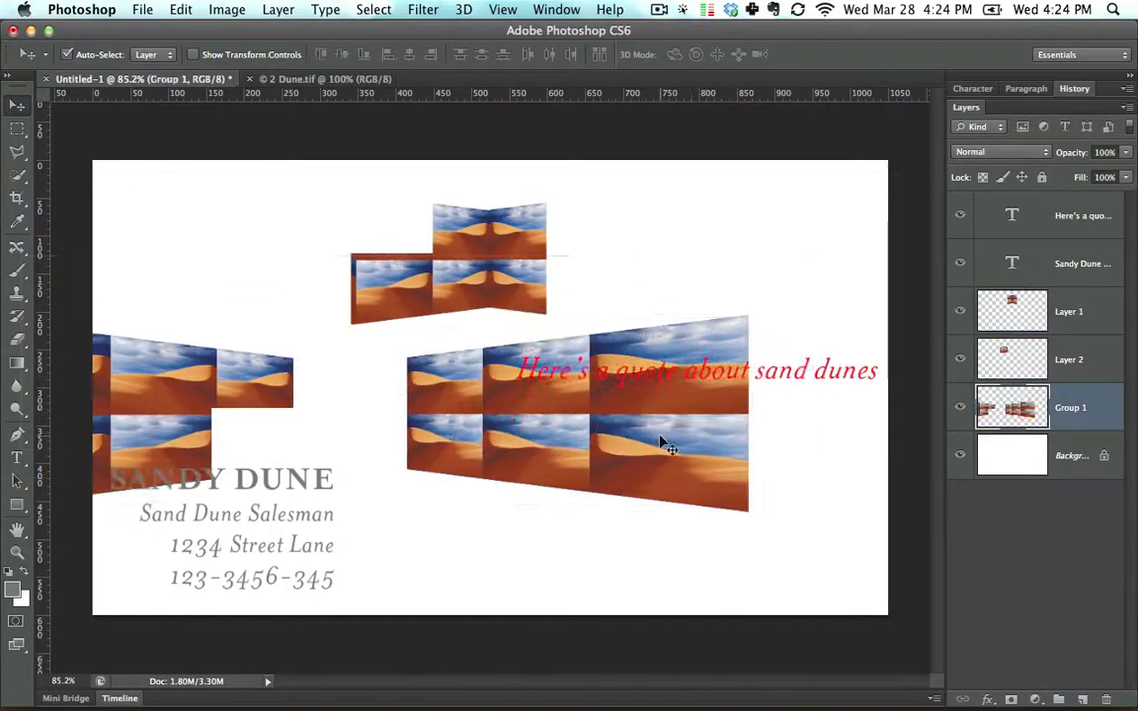
pyautogui.press('super+z')
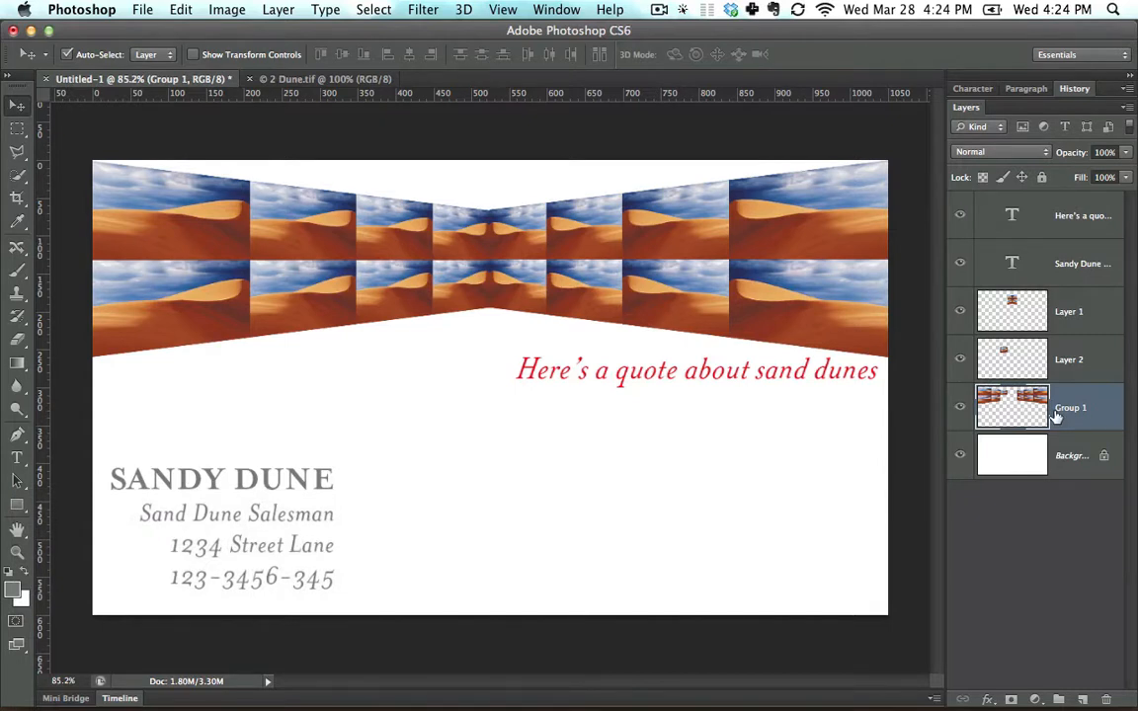
# Step: Merge Layer 1, Layer 2 and Group 1 into one layer, and test-move the merged image wall downward before undoing that move
pyautogui.keyDown('shift'); pyautogui.click(1027, 314); pyautogui.keyUp('shift')
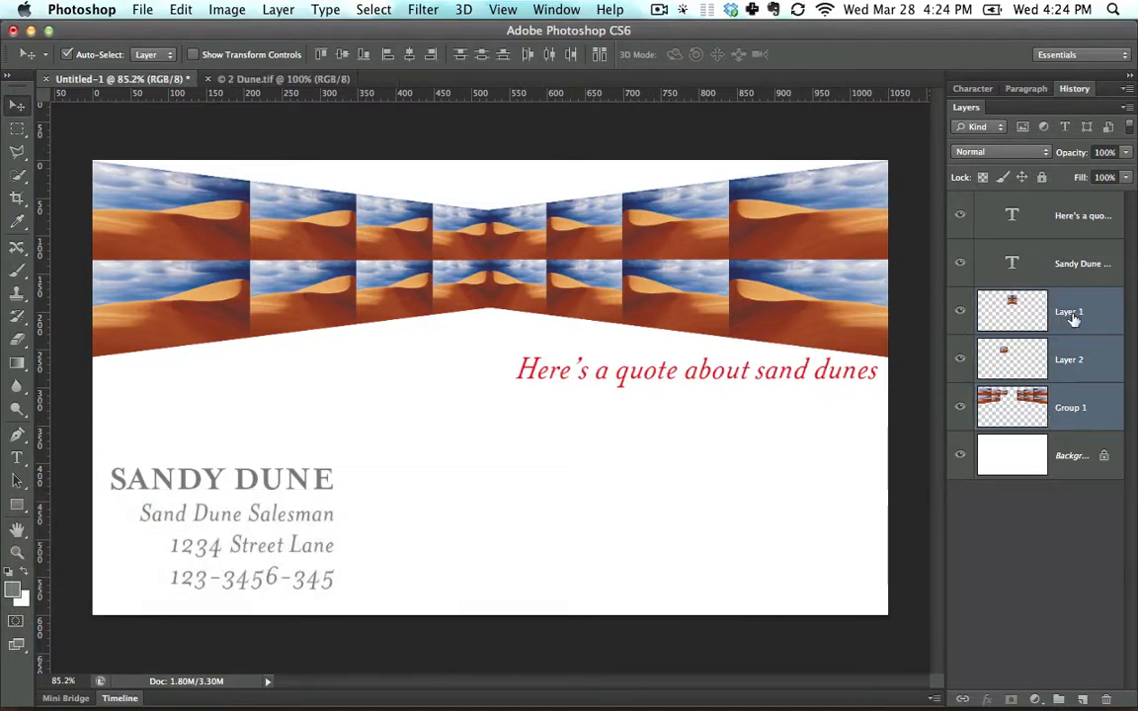
pyautogui.rightClick(1074, 318)
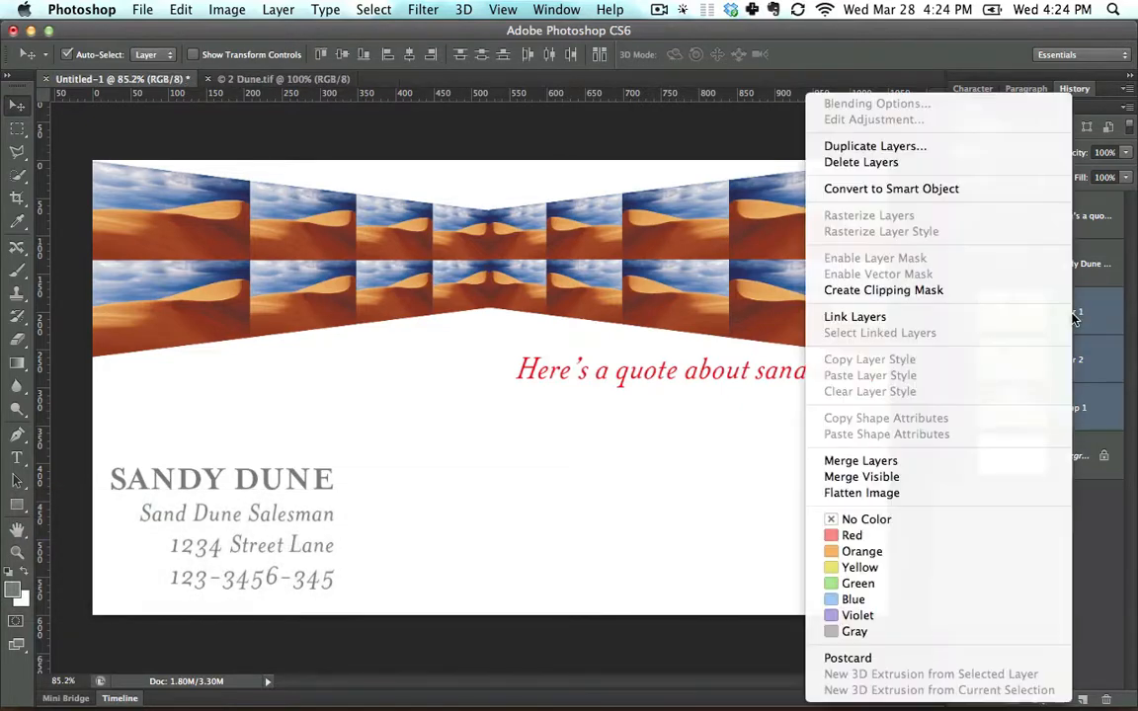
pyautogui.click(967, 466)
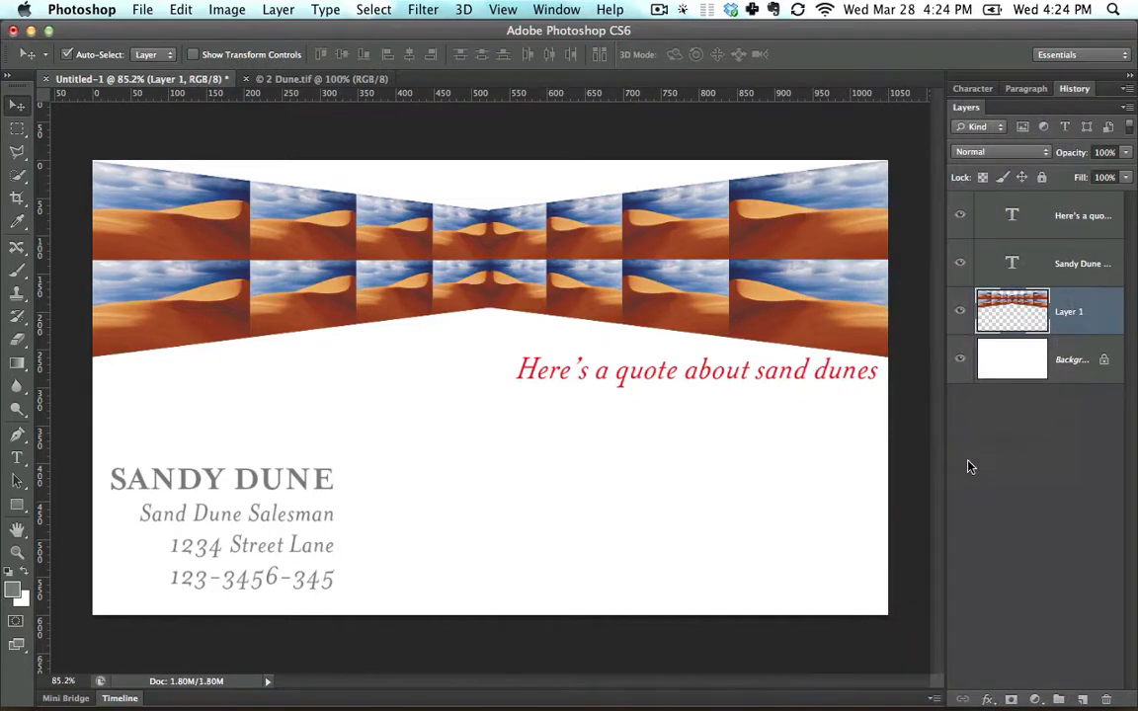
pyautogui.moveTo(726, 212); pyautogui.dragTo(717, 321)
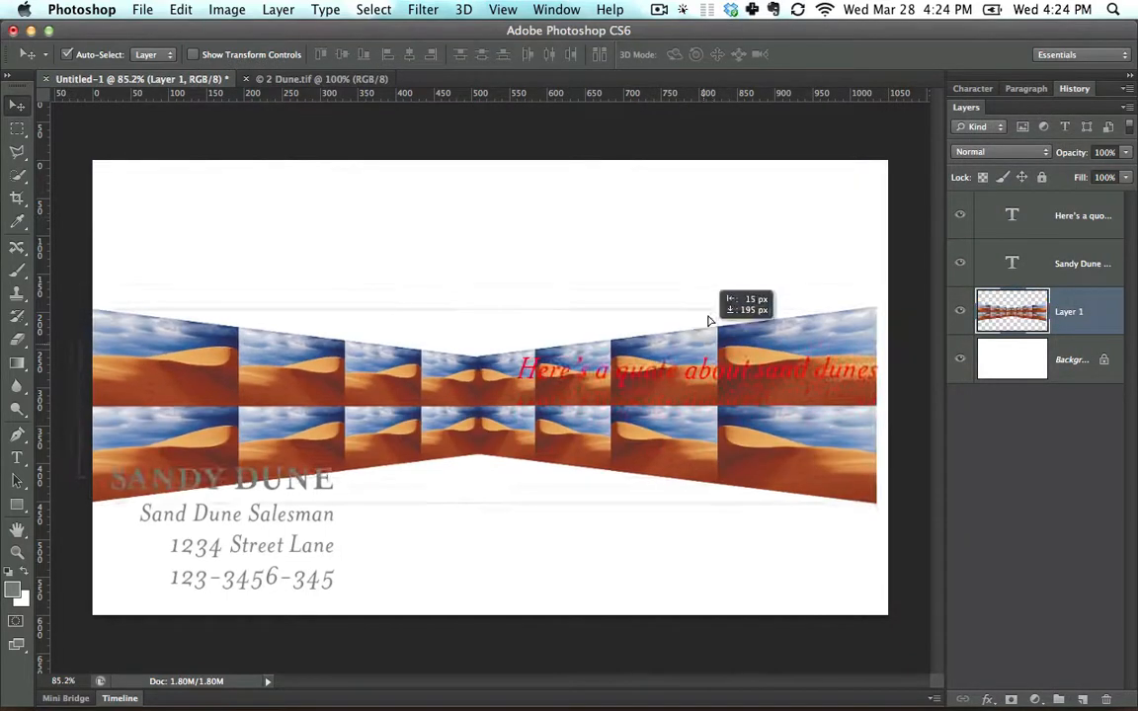
pyautogui.press('super+z')
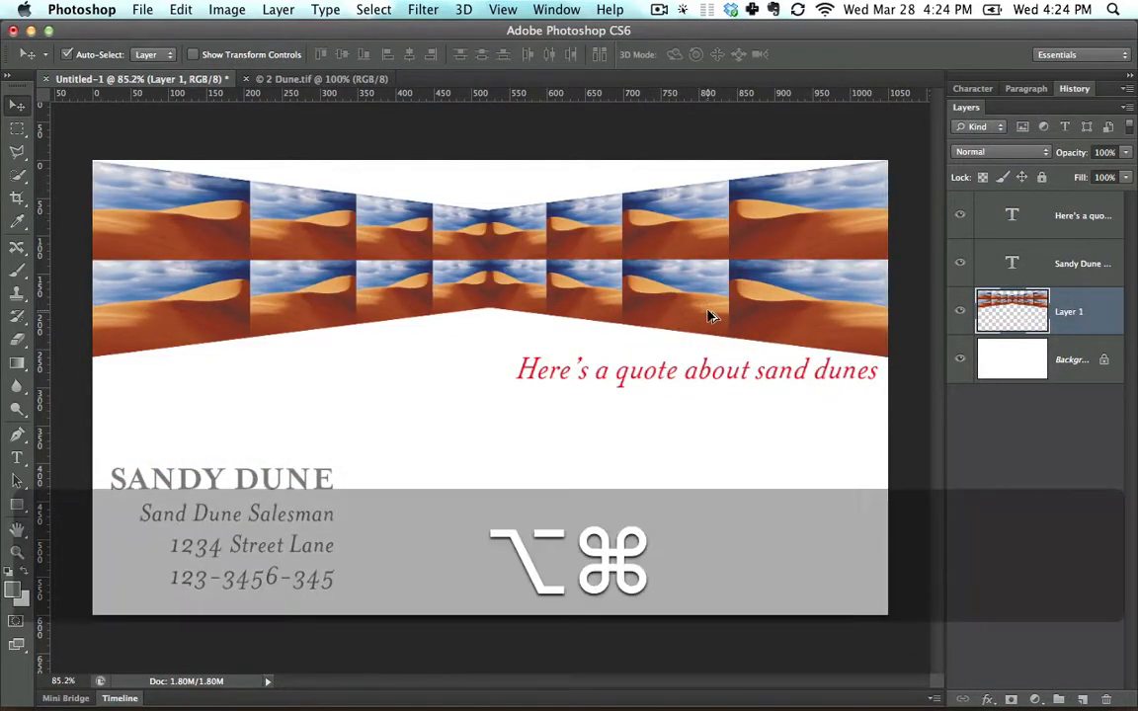
# Step: Step back through the history to the state just before the first Merge Layers, and check the restored layers of Group 1
pyautogui.press('alt+super+z')
pyautogui.press('alt+super+z')
pyautogui.press('alt+super+z')
pyautogui.press('alt+super+z')
pyautogui.press('alt+super+z')
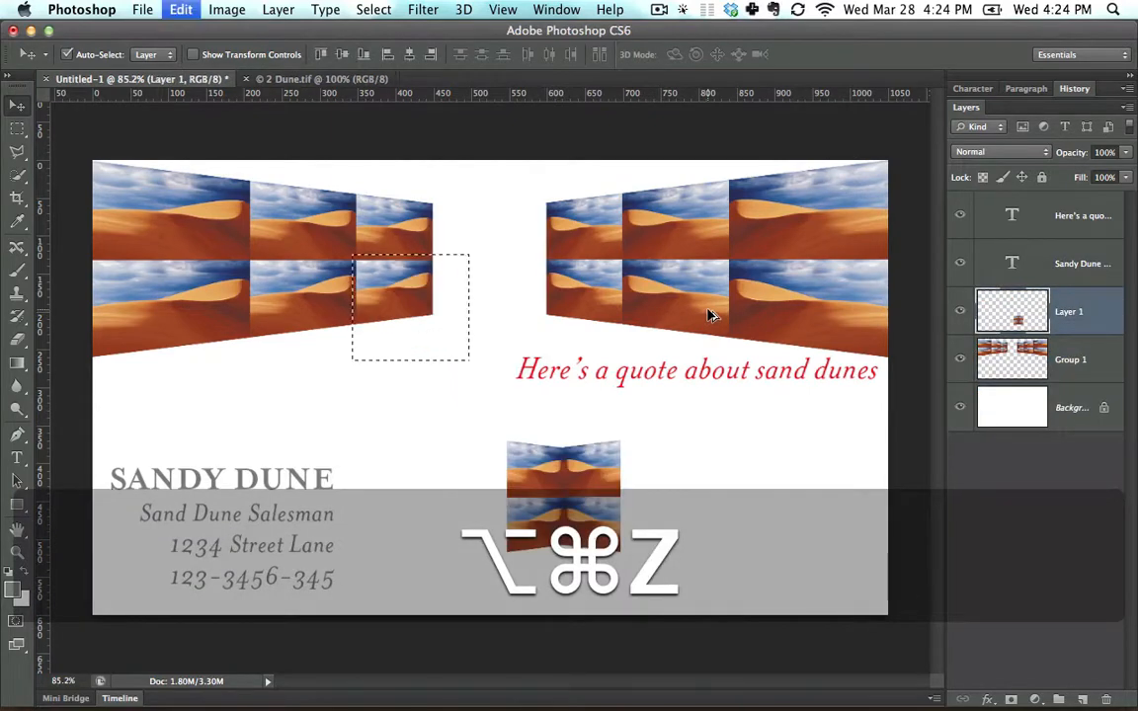
pyautogui.press('alt+super+z')
pyautogui.press('alt+super+z')
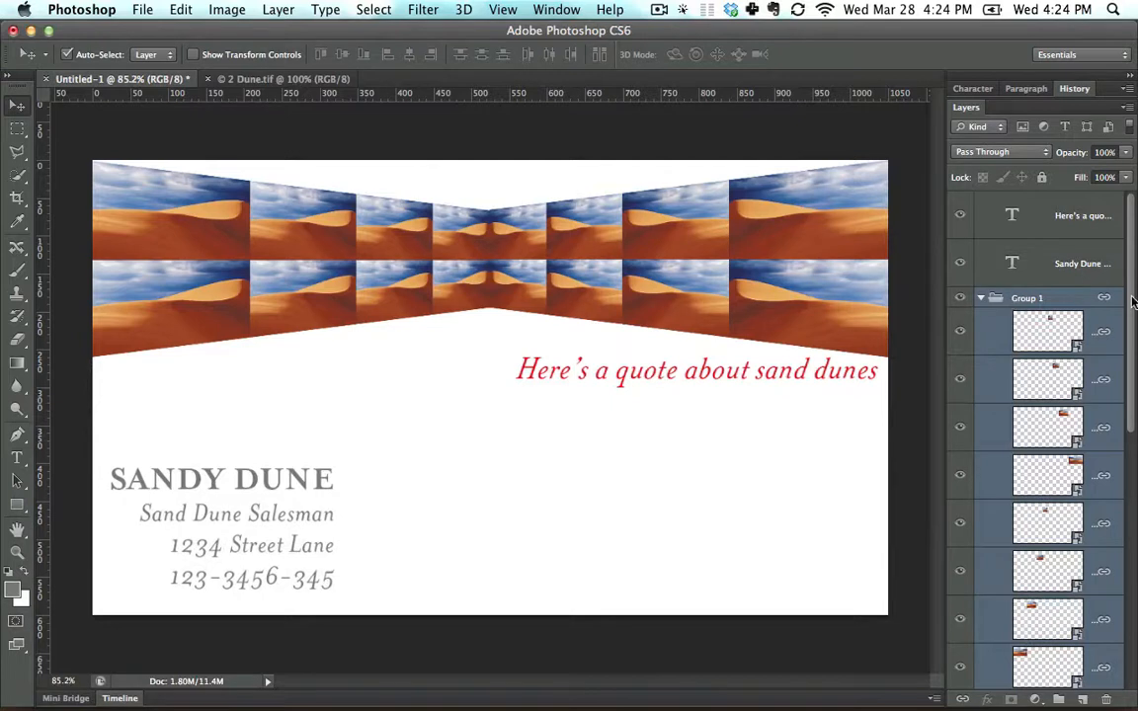
pyautogui.moveTo(1134, 252); pyautogui.dragTo(1134, 464)
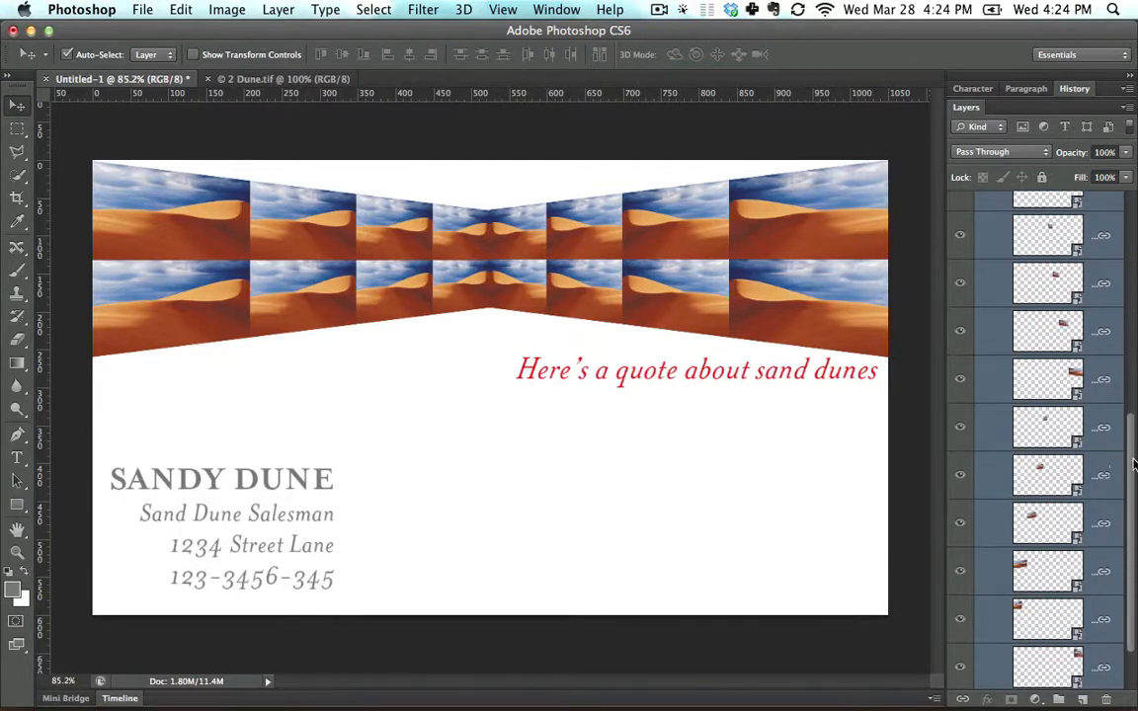
pyautogui.click(1072, 89)
pyautogui.scroll(5, 1112, 156)
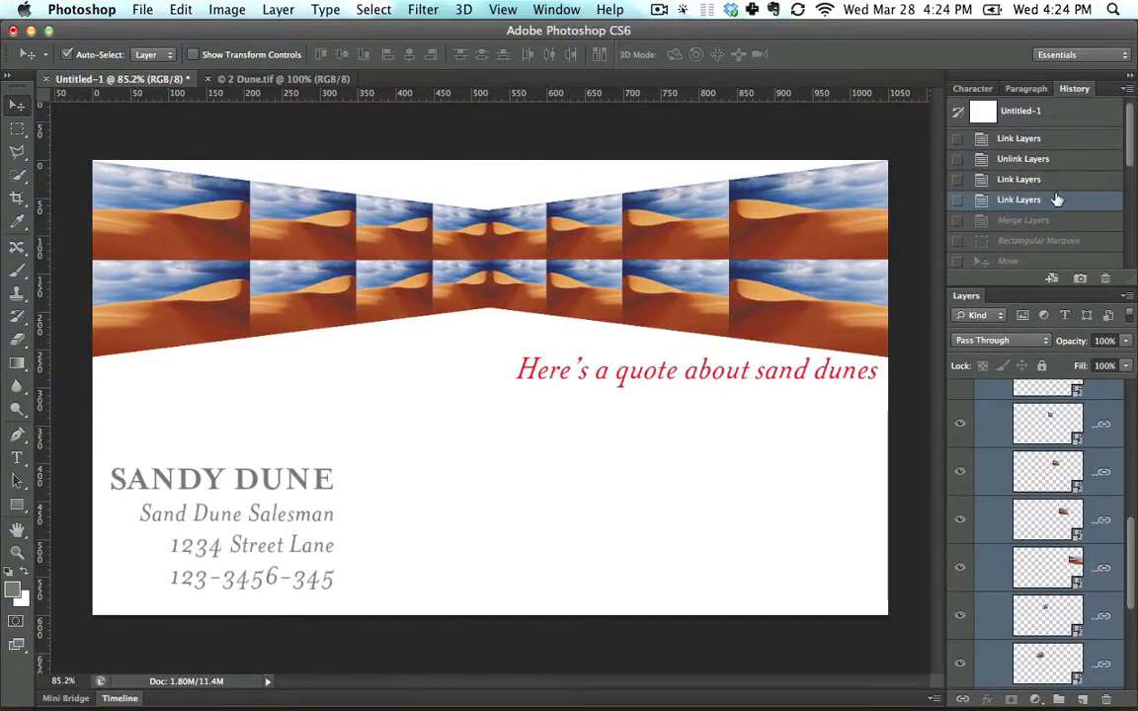
pyautogui.click(1075, 91)
# Step: Unlink all dune image layers inside Group 1, and test-move one lower tile of the right wall on its own before undoing that move
pyautogui.click(1091, 326)
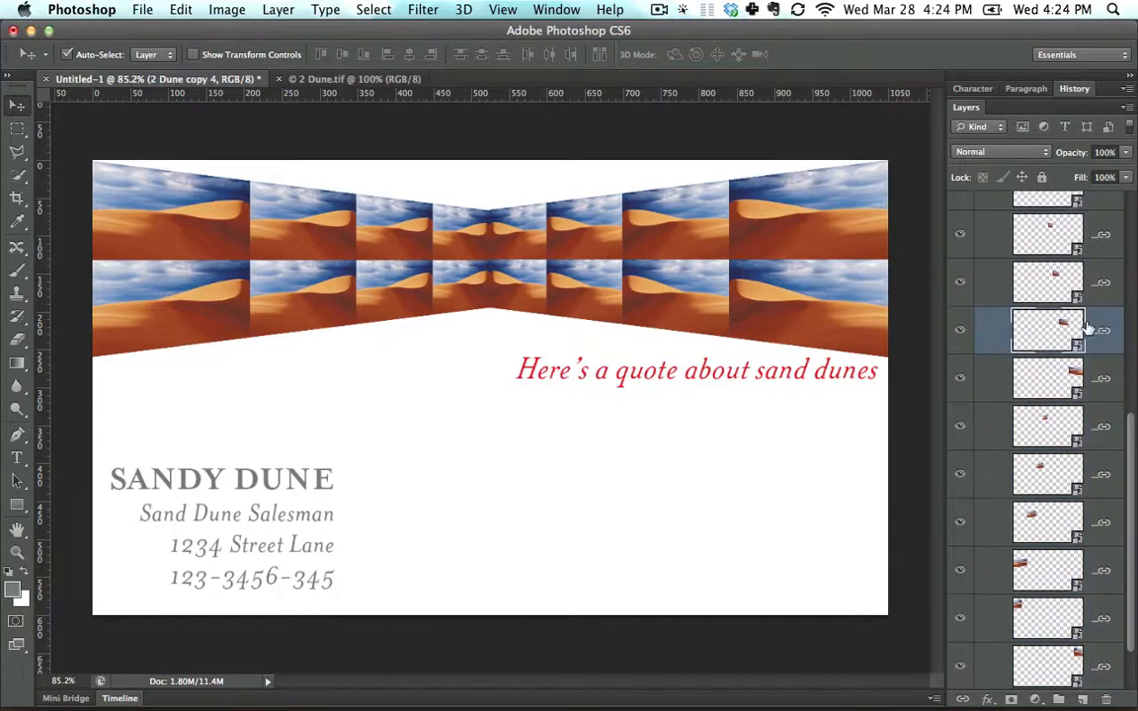
pyautogui.scroll(10, 1087, 328)
pyautogui.click(1087, 331)
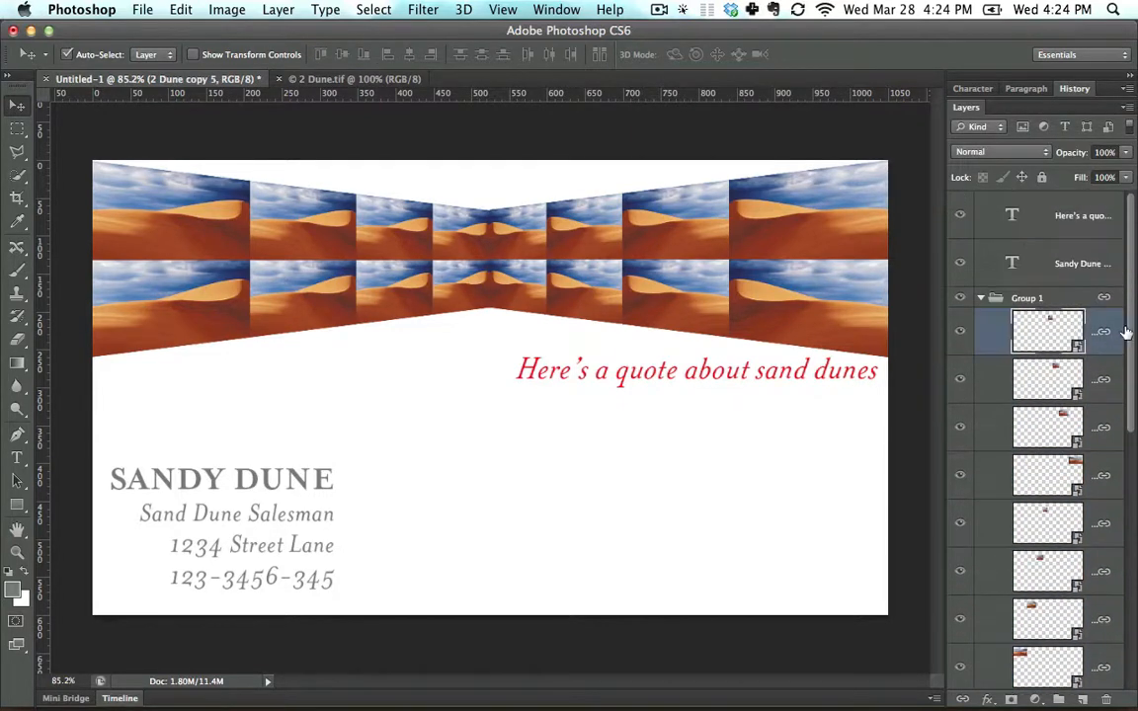
pyautogui.scroll(-10, 1087, 396)
pyautogui.keyDown('shift'); pyautogui.click(1043, 617); pyautogui.keyUp('shift')
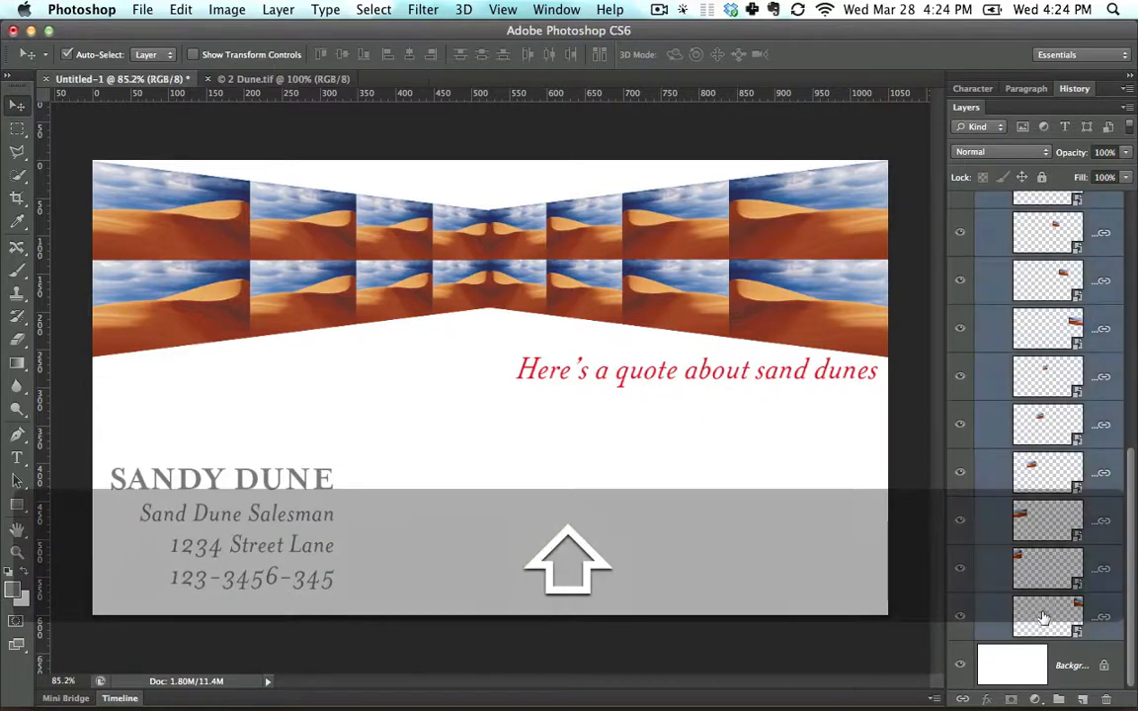
pyautogui.click(964, 701)
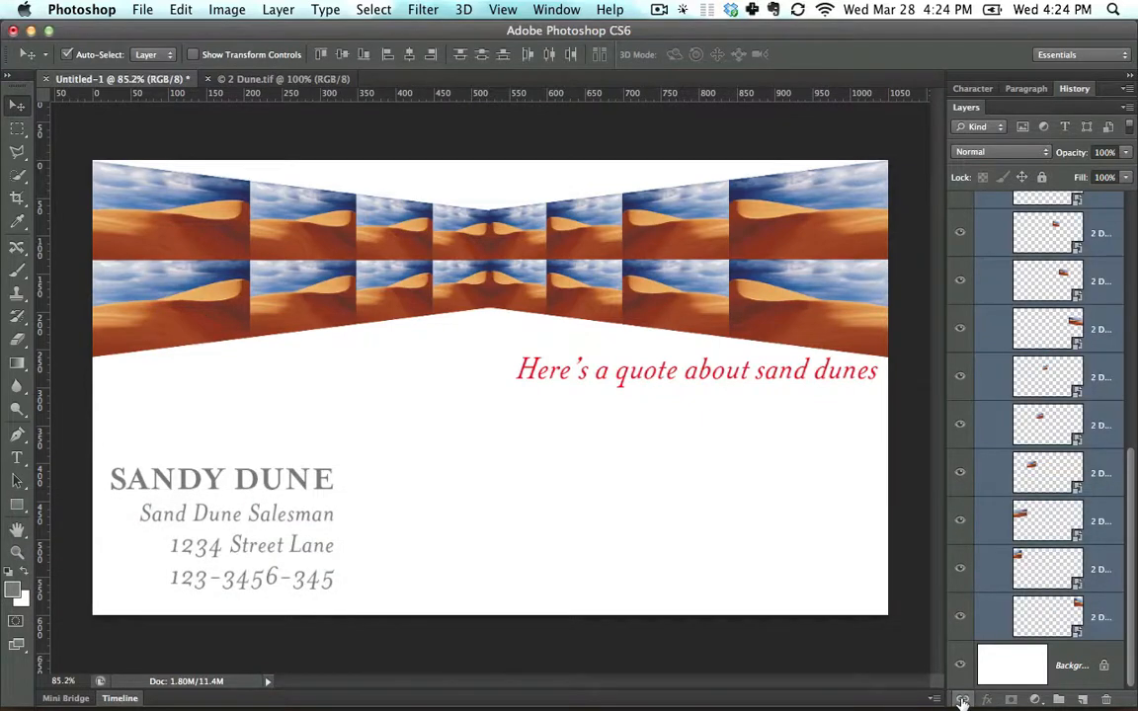
pyautogui.moveTo(680, 297); pyautogui.dragTo(687, 508)
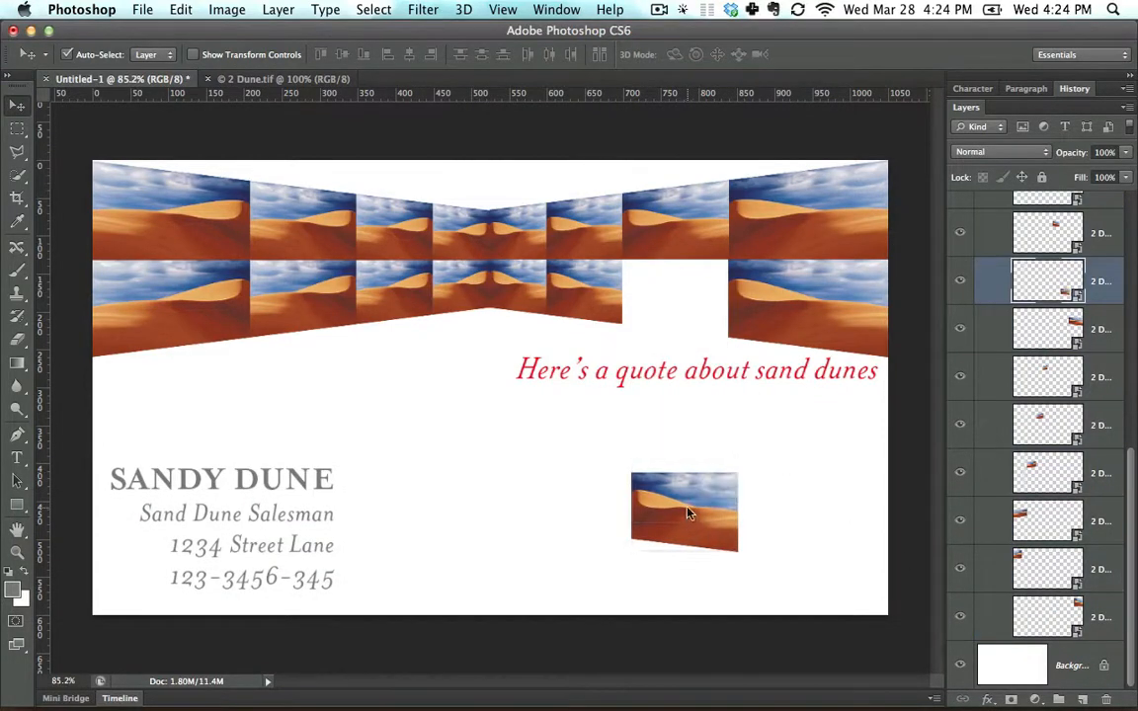
pyautogui.press('super+z')
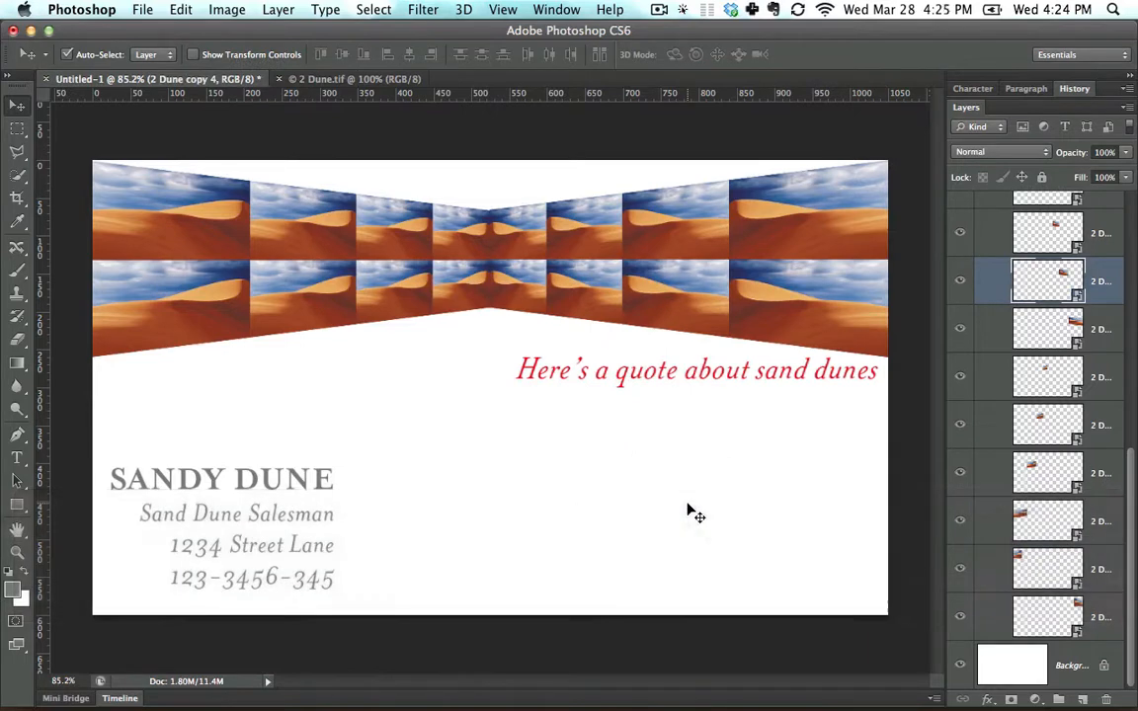
# Step: Select all the dune image layers inside Group 1 and merge them into a single layer
pyautogui.click(1117, 604)
pyautogui.scroll(5, 1047, 444)
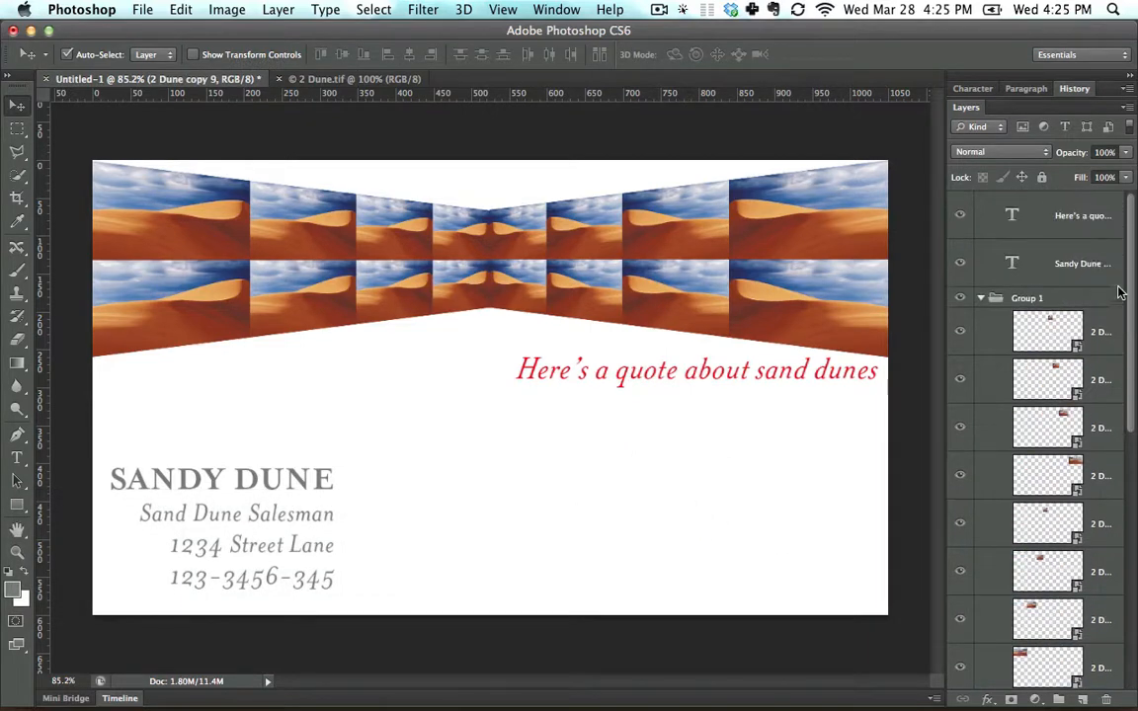
pyautogui.keyDown('shift'); pyautogui.click(1087, 326); pyautogui.keyUp('shift')
pyautogui.rightClick(1086, 321)
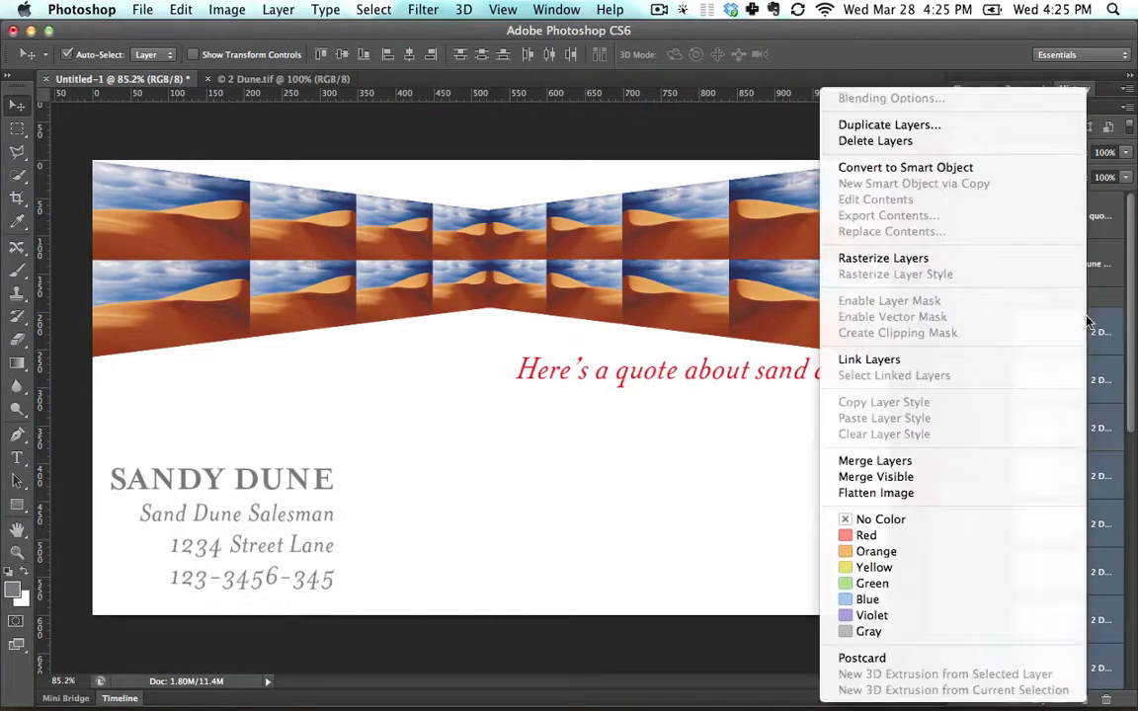
pyautogui.click(960, 462)
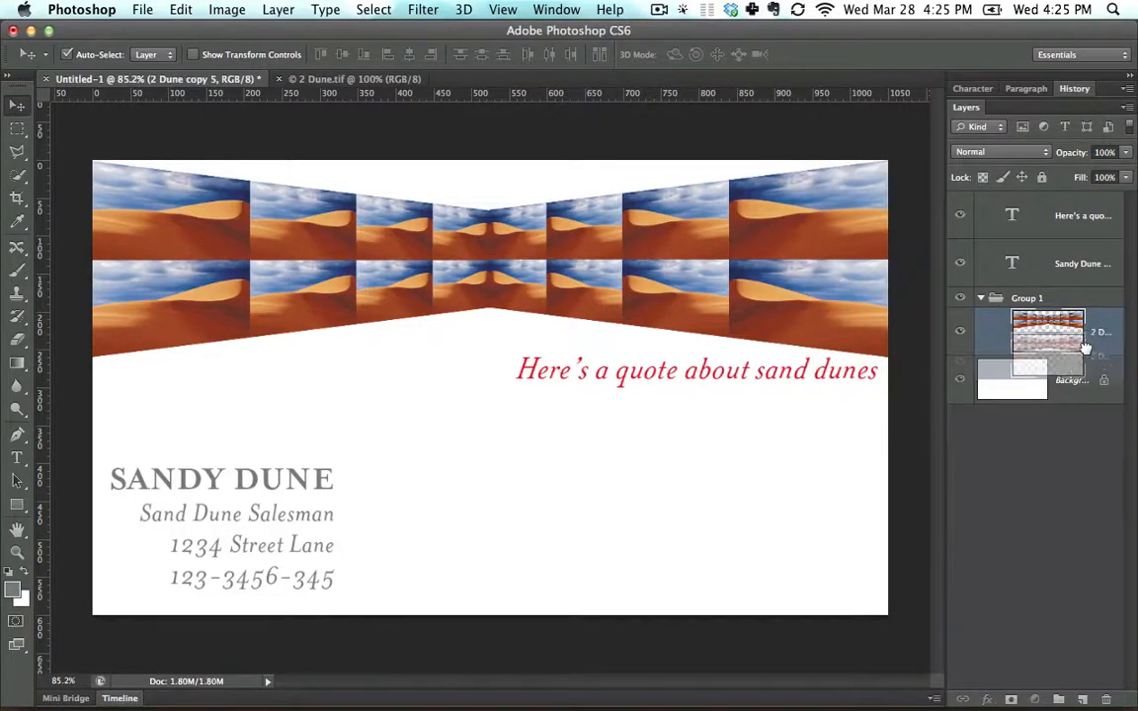